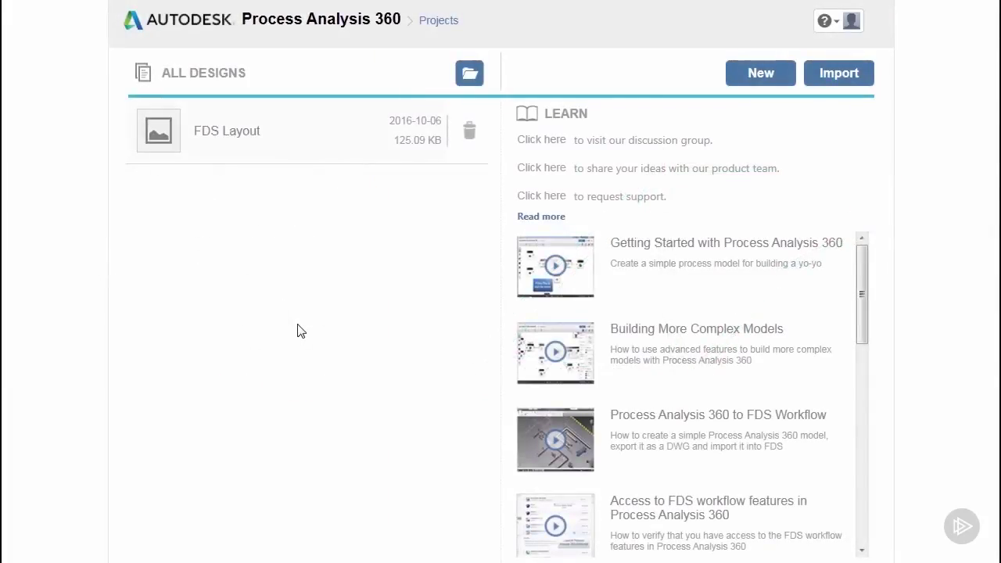
Start a new design called 'Process Analysis Tutorial', opening an empty canvas with no stations
click(759, 73)
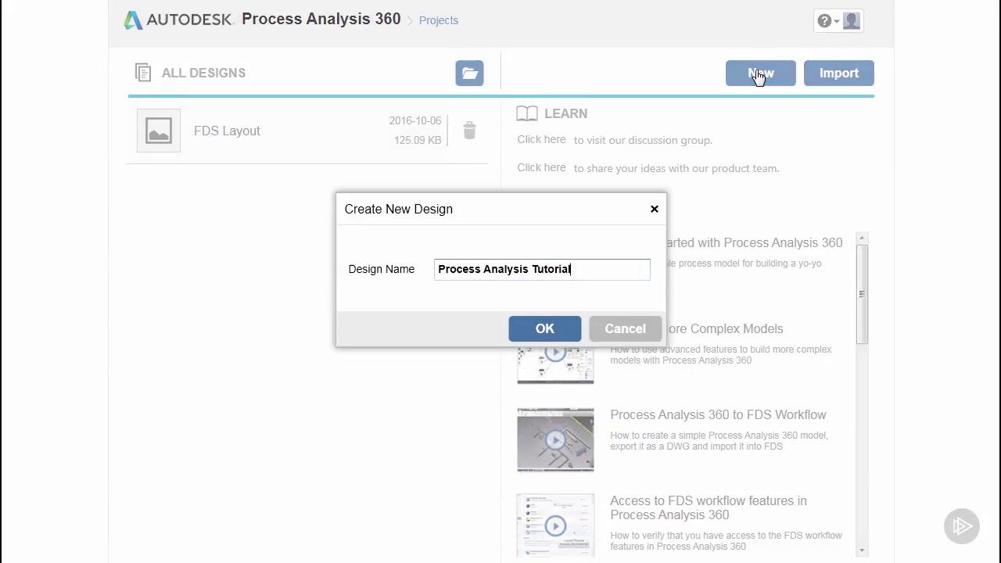
click(545, 329)
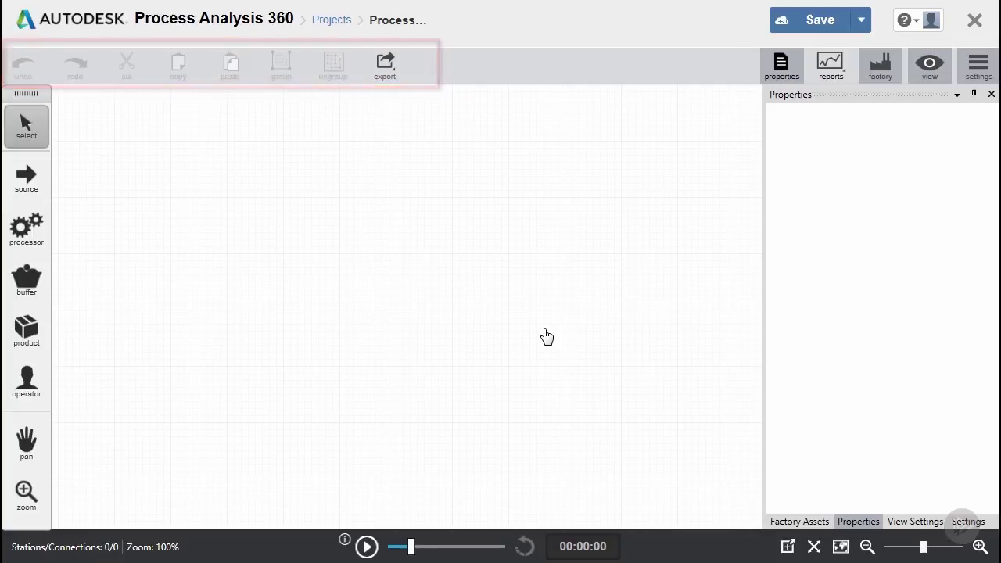
Place three source stations stacked down the left side of the canvas
click(26, 178)
click(128, 207)
click(130, 313)
click(129, 498)
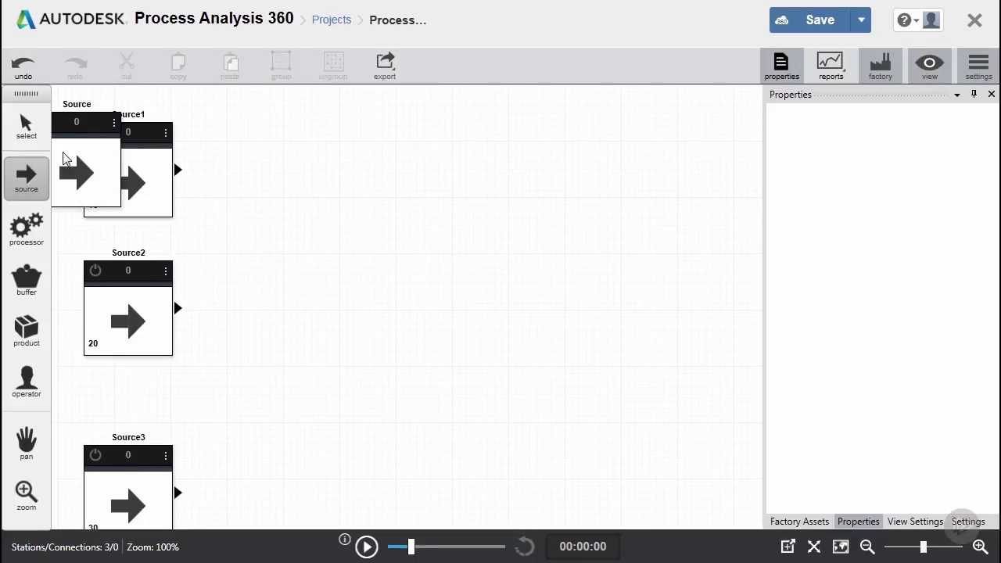
click(24, 135)
Rename the sources to Tubing - 1.50", Tubing - 1.75" and Sheet Metal
double_click(127, 117)
text(Tubing - 1.50")
key(Return)
double_click(144, 253)
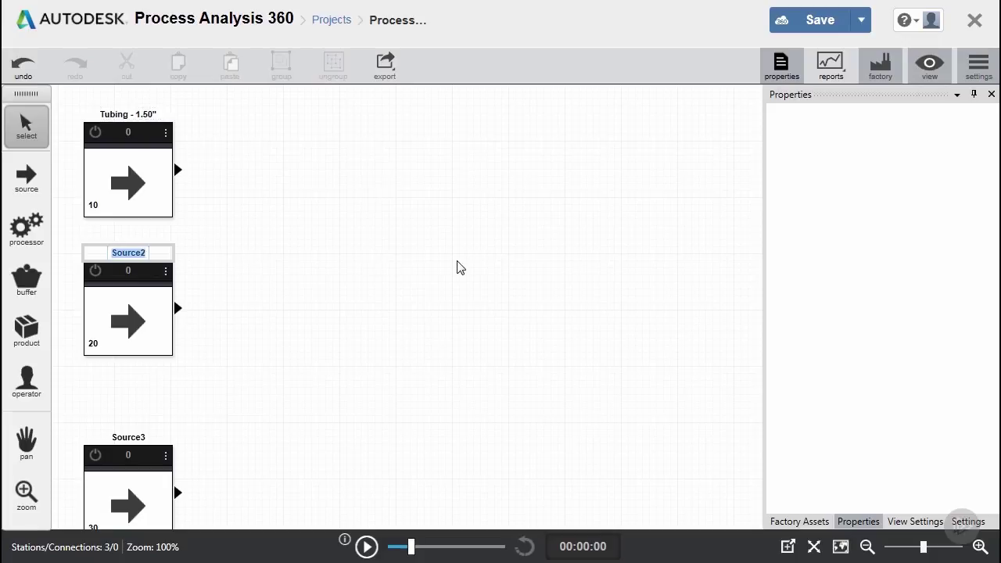
text(Tubing - 1.75")
key(Return)
double_click(137, 438)
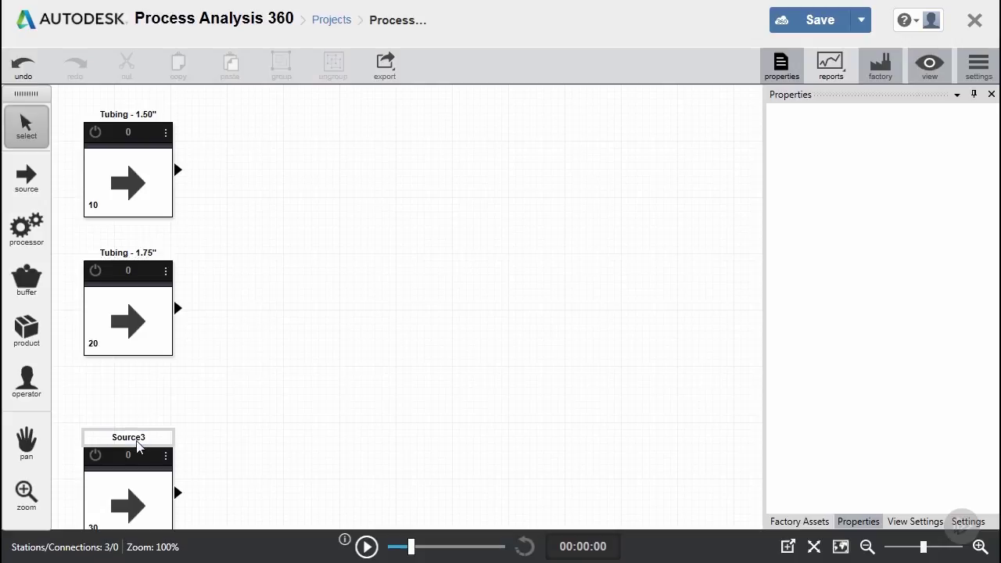
text(Sheet Metal)
key(Return)
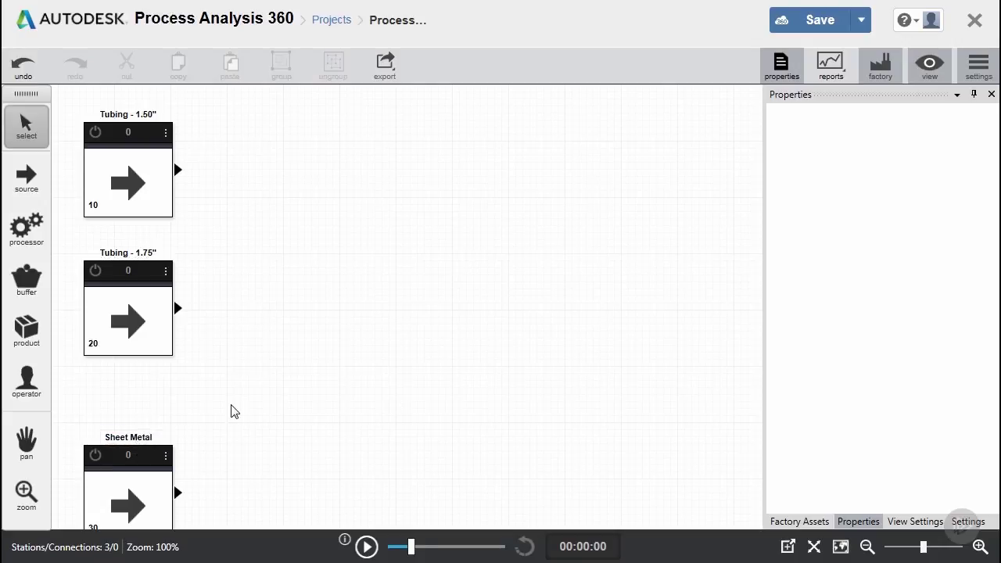
Place a processor station beside the tubing sources and name it Tube Cutter
click(31, 234)
click(306, 309)
drag(305, 308, 310, 287)
click(26, 125)
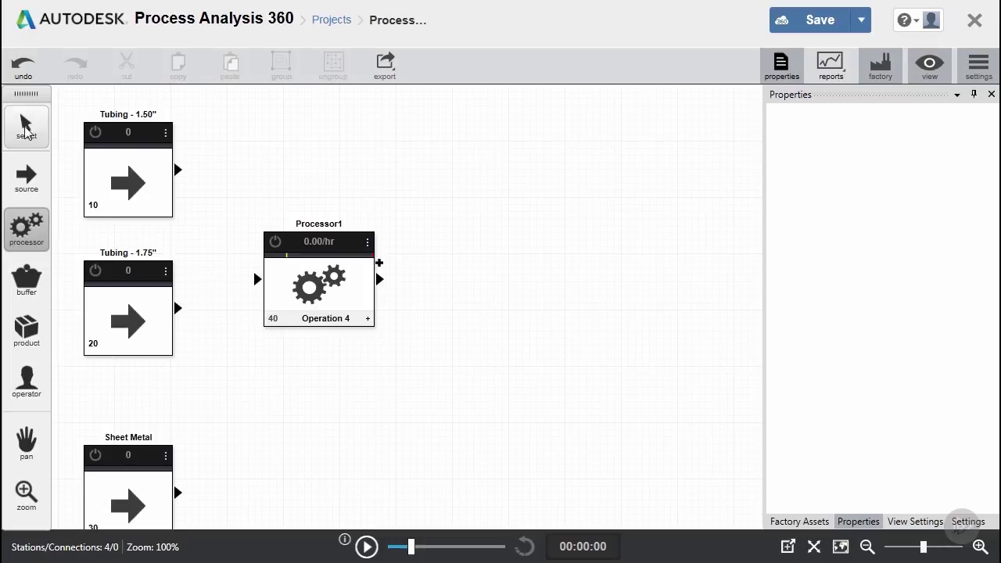
double_click(312, 225)
text(Tube Cutter)
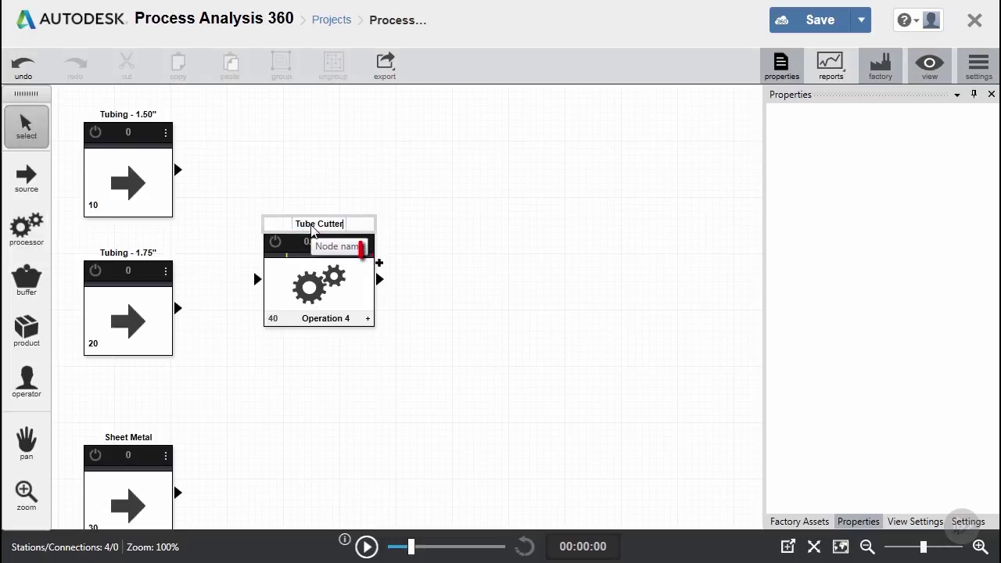
key(Return)
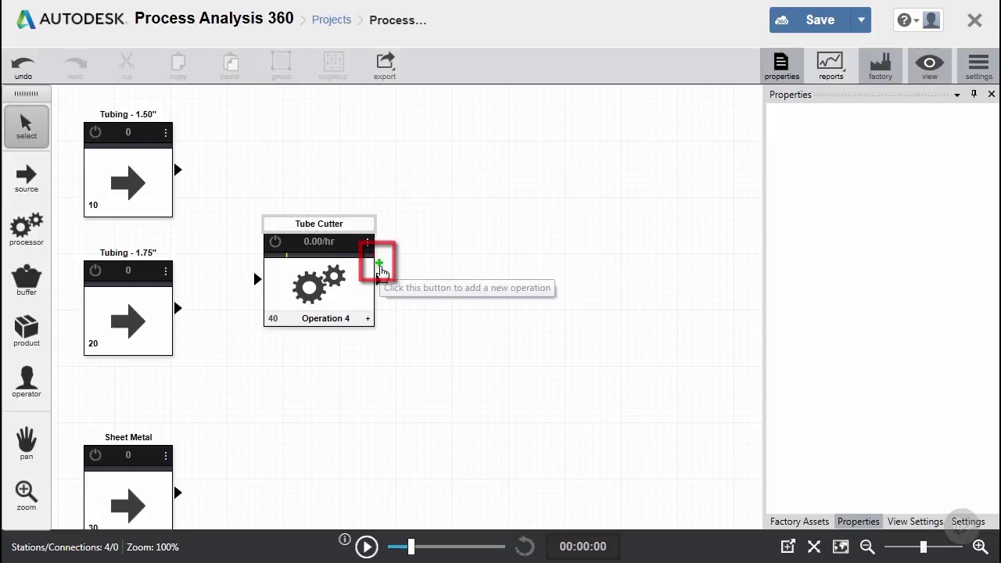
Add two more Tube Cutter operations and name them Head Tube, Seat Tube and Bottom Bracket
click(379, 263)
click(380, 305)
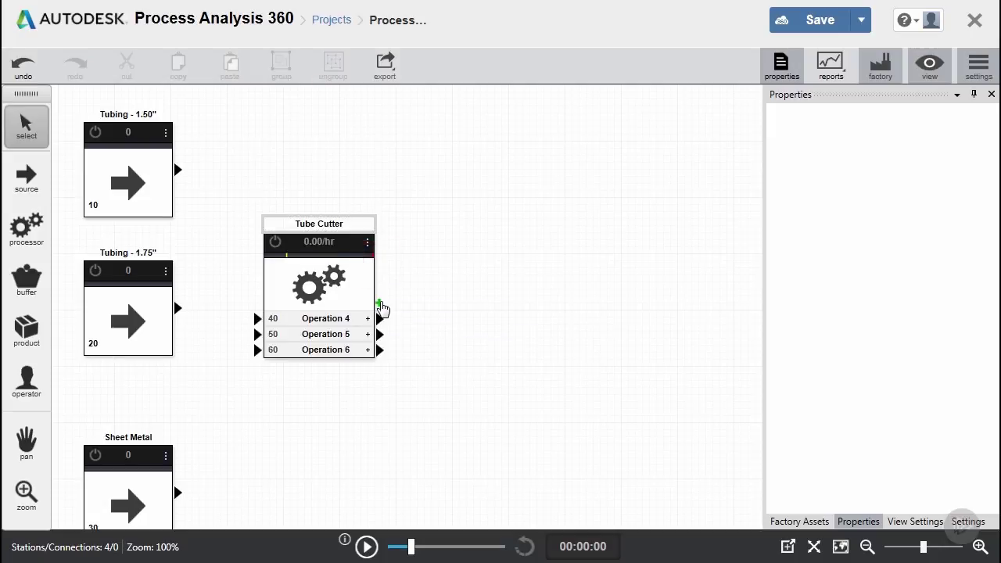
click(323, 322)
double_click(323, 319)
text(Head Tube)
key(Return)
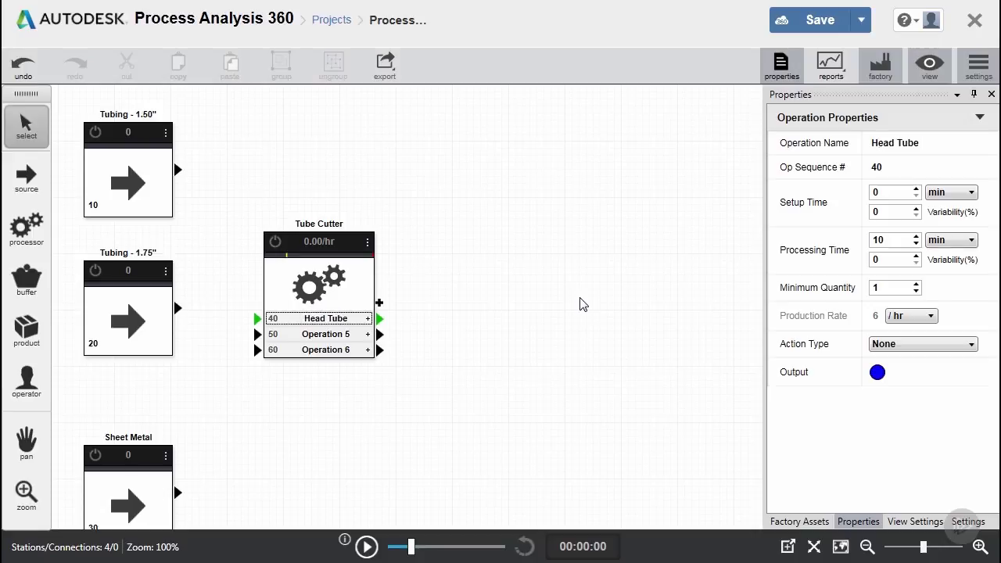
double_click(329, 337)
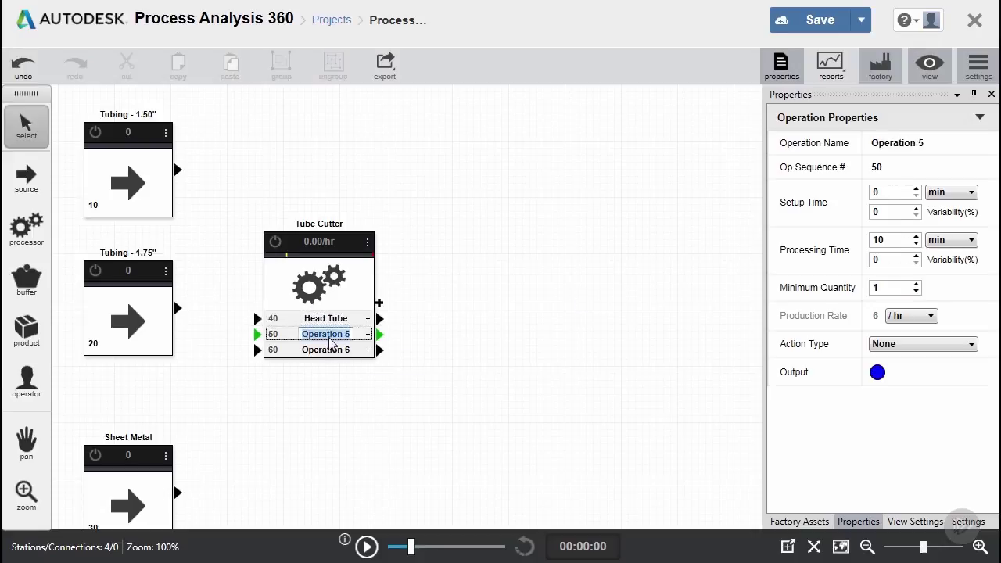
text(Seat Tube)
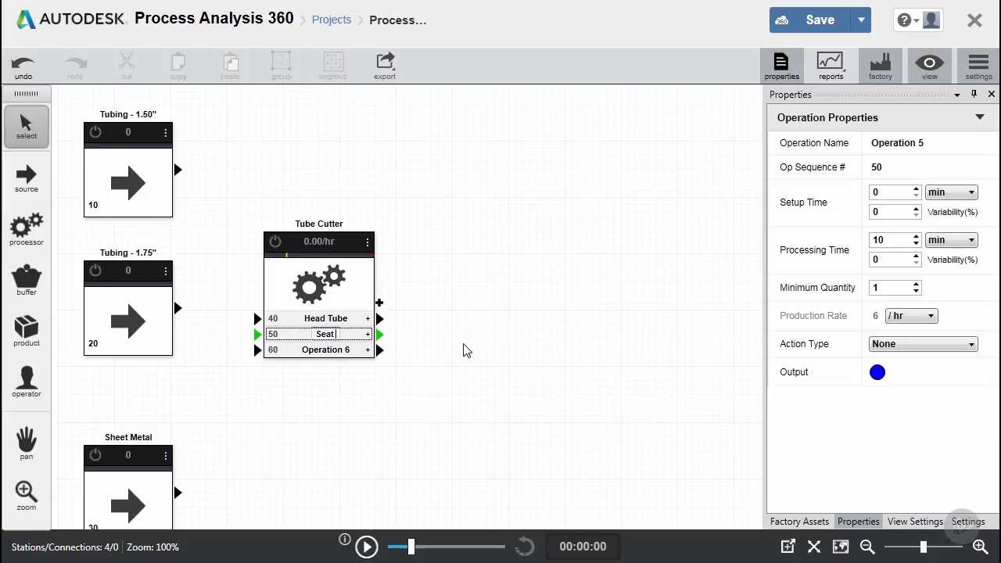
key(Return)
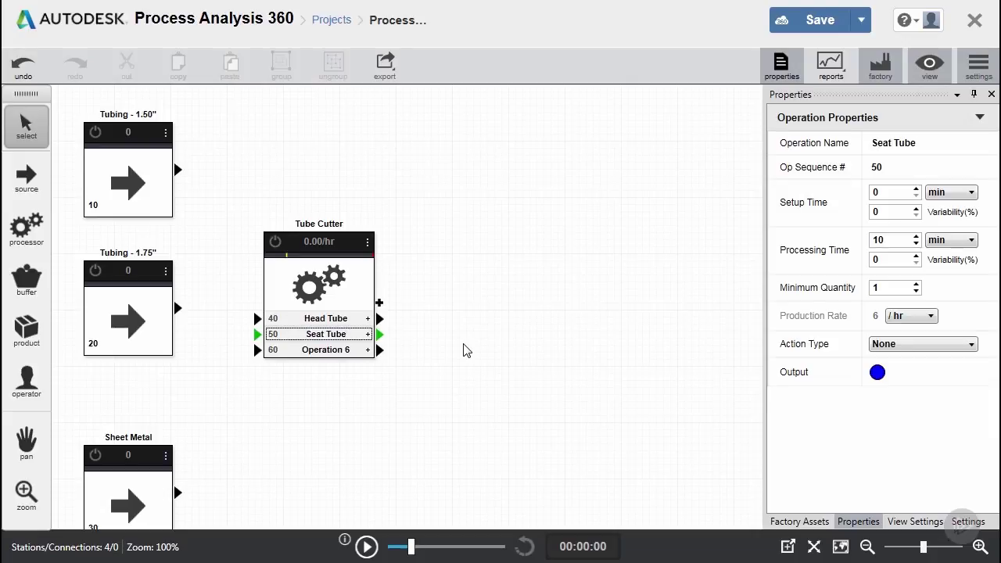
double_click(318, 351)
text(Bottom )
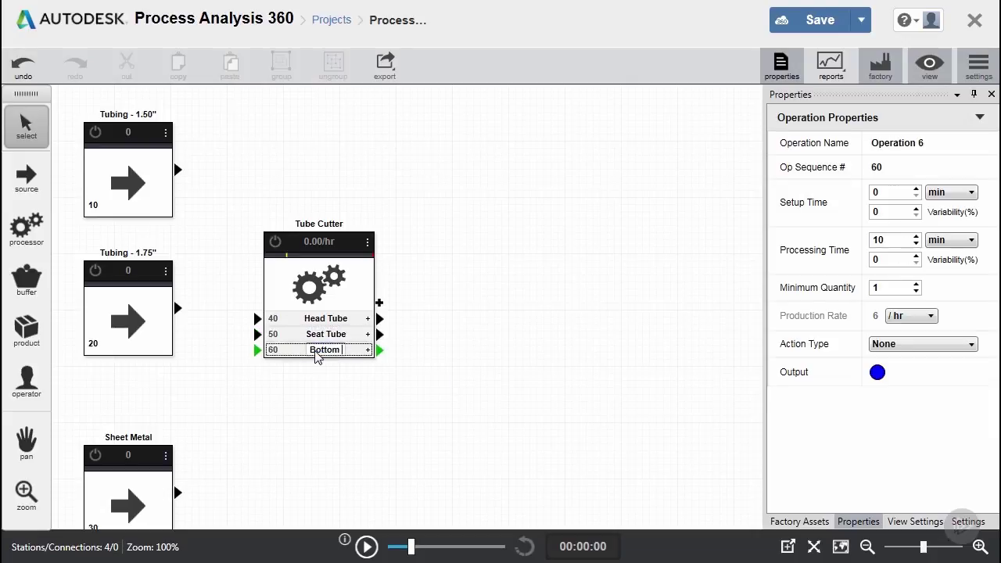
text(Bracket)
key(Return)
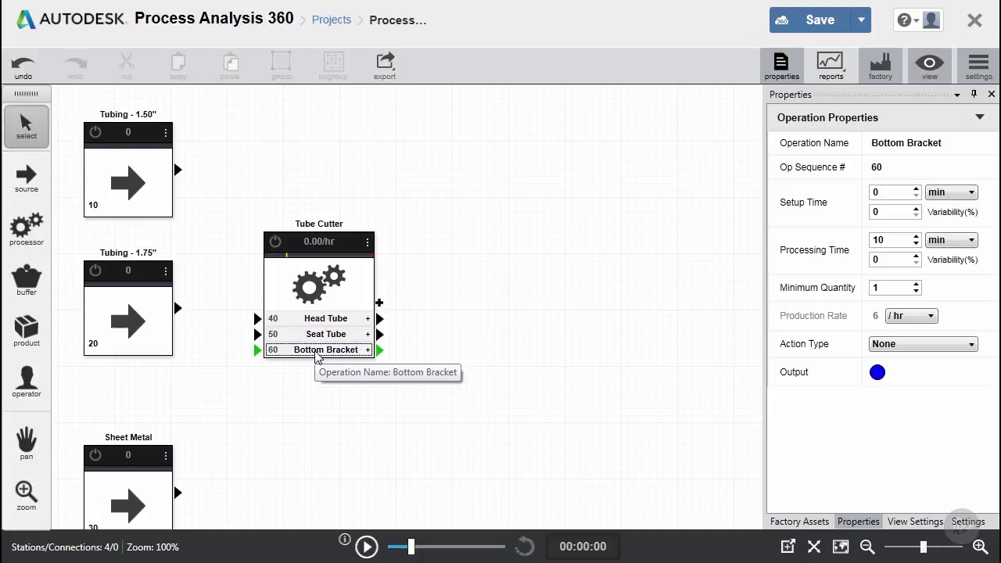
click(402, 353)
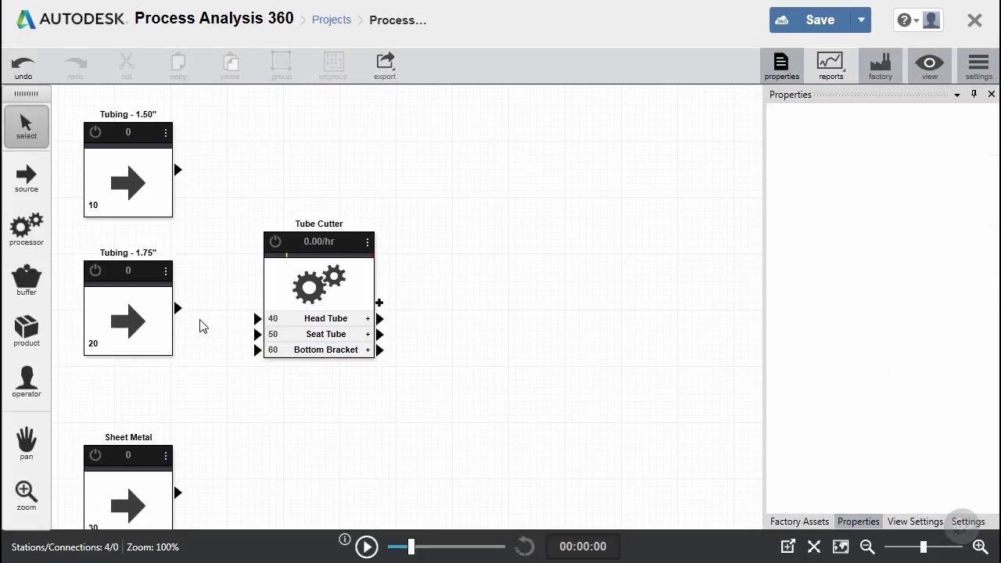
Connect Tubing - 1.50" to Head Tube and Seat Tube, and Tubing - 1.75" to Bottom Bracket
drag(178, 173, 254, 320)
drag(178, 177, 253, 344)
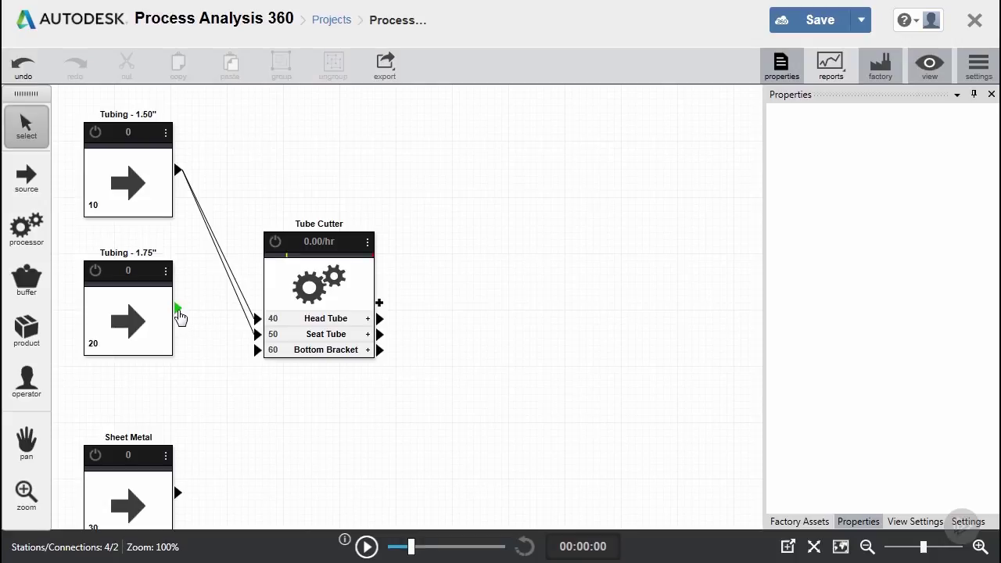
drag(196, 329, 253, 353)
click(326, 319)
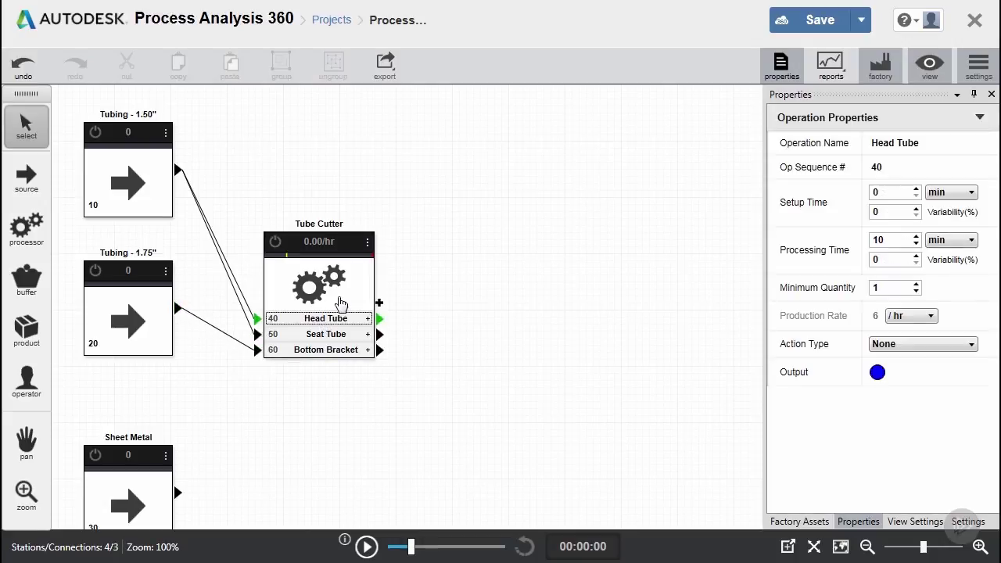
Move Tube Cutter up and place two buffer stations to its right
drag(341, 304, 324, 254)
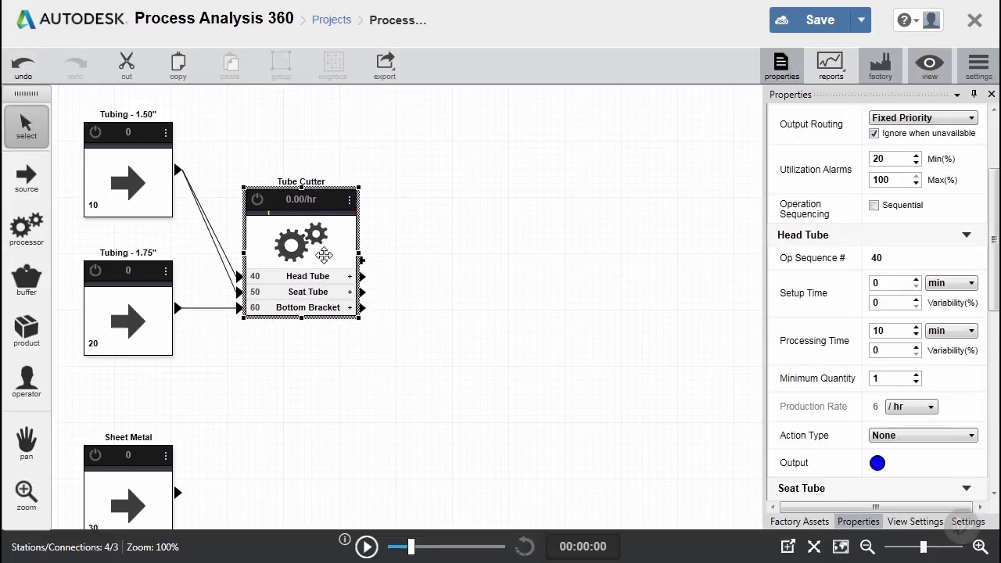
drag(324, 255, 324, 255)
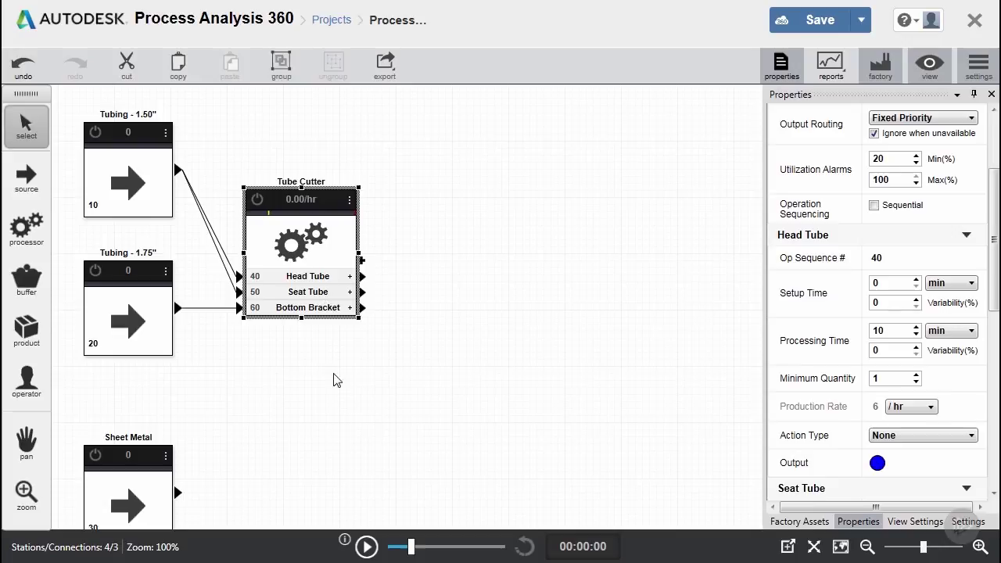
click(337, 435)
drag(27, 278, 478, 174)
drag(476, 170, 477, 428)
Add a third buffer and rename the buffers Head Tube 1, Seat Tube 1 and Bottom Bracket 1
click(27, 125)
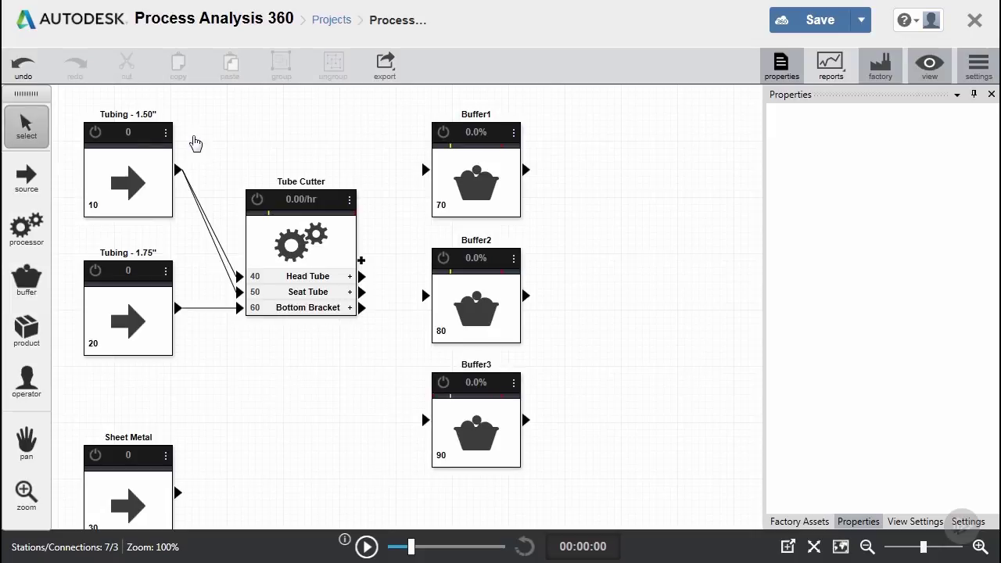
double_click(473, 115)
text(Head Tube 1)
double_click(476, 240)
text(Seat Tube 1)
double_click(474, 365)
text(Bottom Bracket 1)
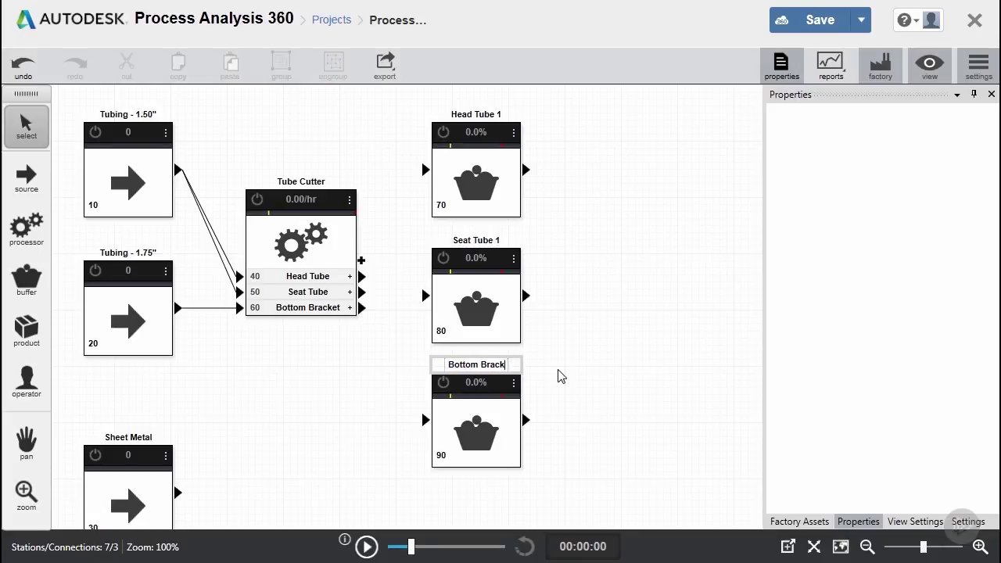
key(Return)
mouse_move(493, 397)
mouse_down()
mouse_move(491, 424)
mouse_move(491, 414)
mouse_up()
click(615, 389)
Connect each Tube Cutter operation output to its matching buffer and align the buffers
mouse_move(366, 276)
mouse_down()
mouse_move(425, 169)
mouse_move(415, 297)
mouse_move(426, 296)
mouse_up()
drag(364, 311, 426, 431)
drag(485, 183, 486, 177)
click(491, 280)
drag(490, 306, 489, 303)
click(491, 424)
drag(491, 424, 489, 418)
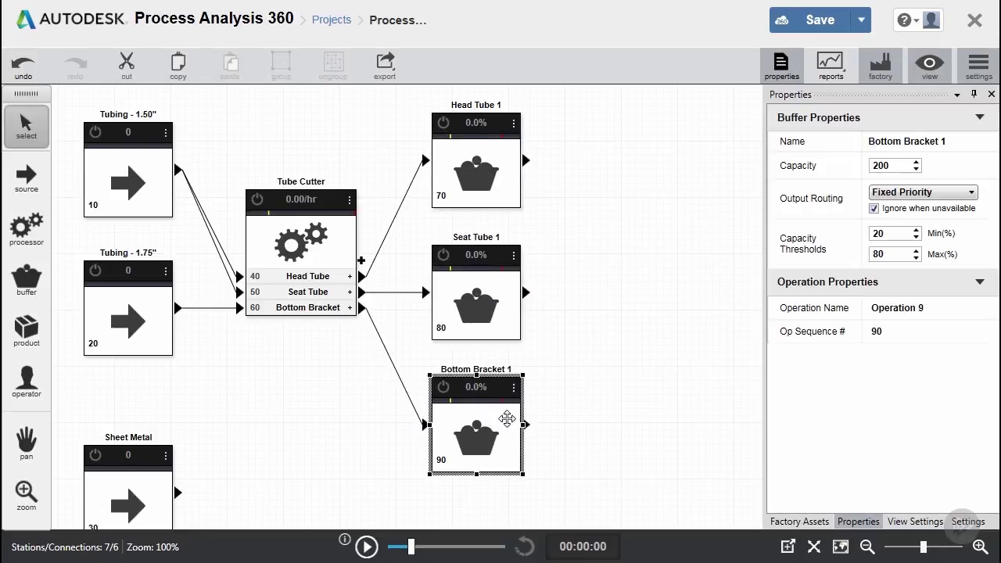
click(603, 404)
Reroute the feed and output connectors with right-angle bends
drag(223, 237, 210, 170)
drag(212, 283, 197, 171)
drag(398, 218, 394, 276)
drag(381, 346, 393, 308)
drag(407, 356, 394, 429)
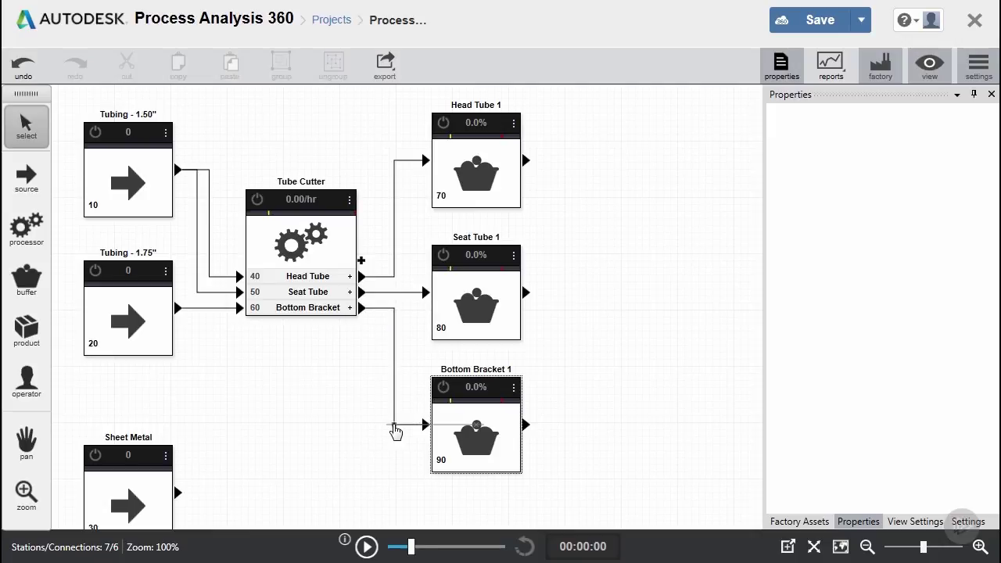
Add a processor named Mitering right of Seat Tube 1 and connect Seat Tube 1 into it
click(26, 442)
drag(629, 426, 310, 420)
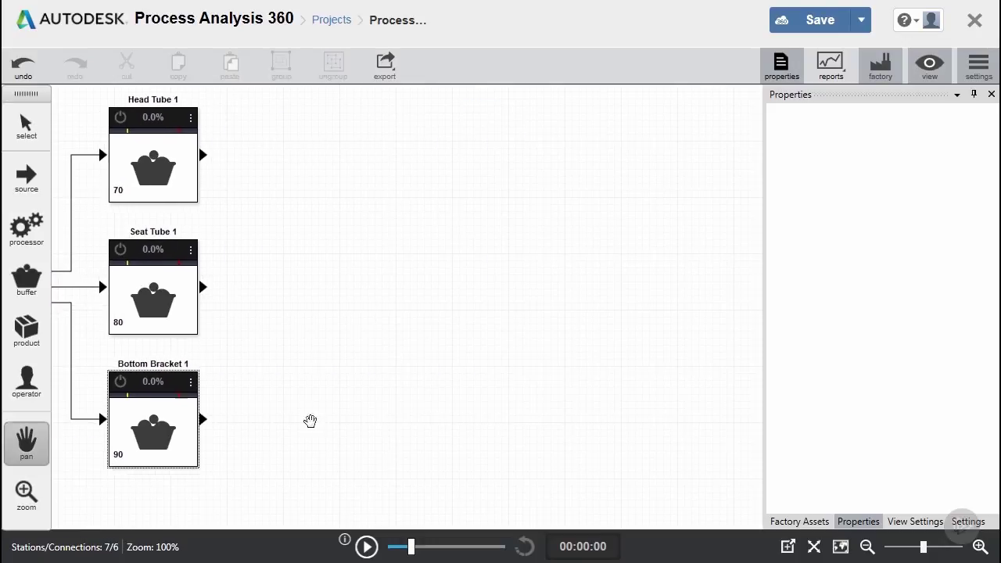
click(26, 227)
click(307, 290)
drag(307, 289, 324, 296)
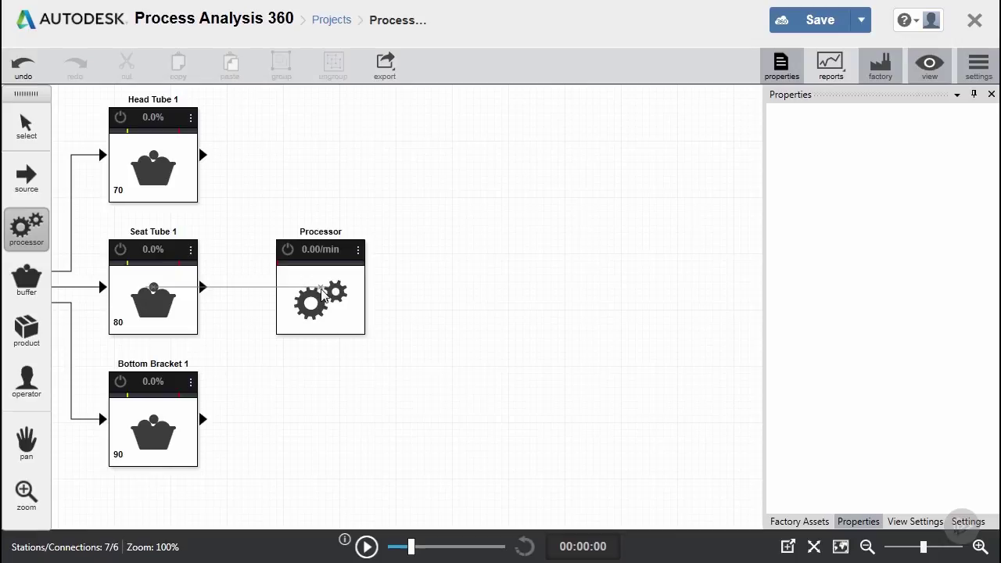
click(322, 293)
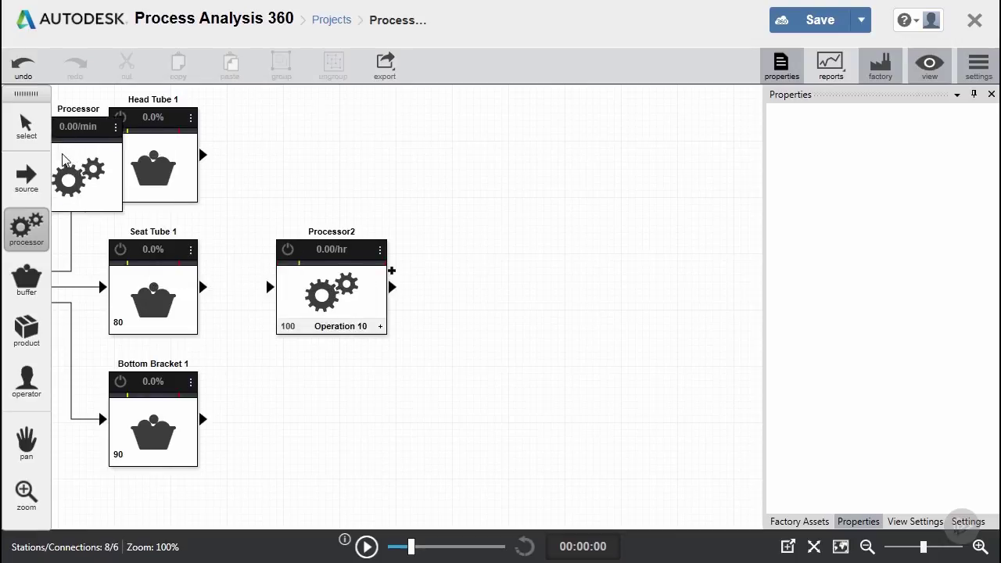
click(25, 127)
double_click(330, 235)
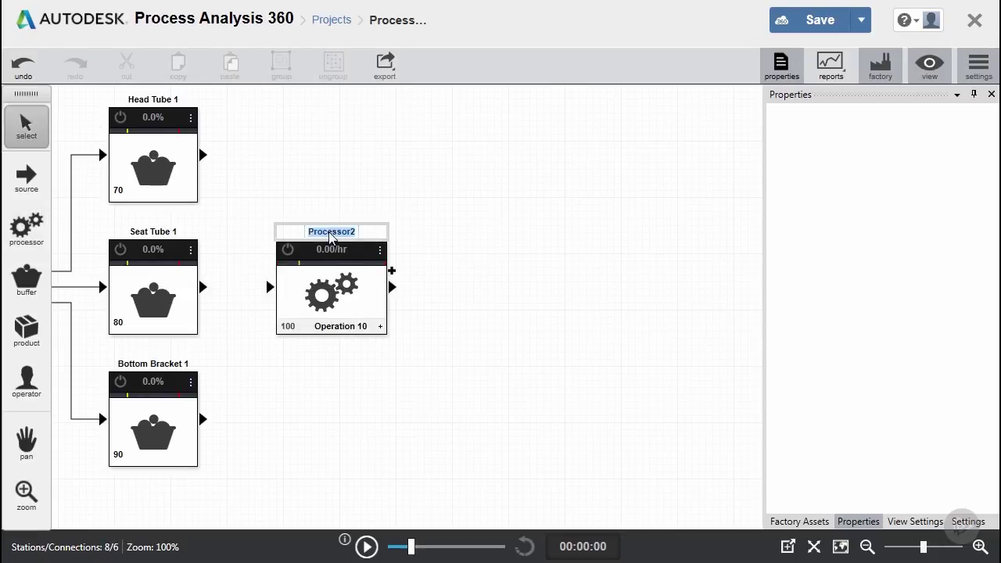
text(Mitering)
key(Return)
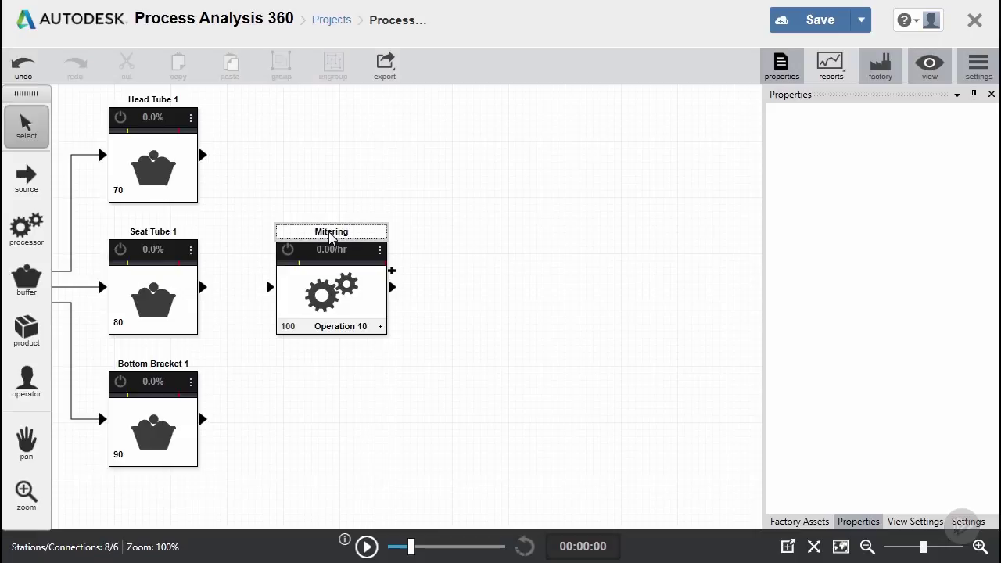
drag(202, 287, 266, 295)
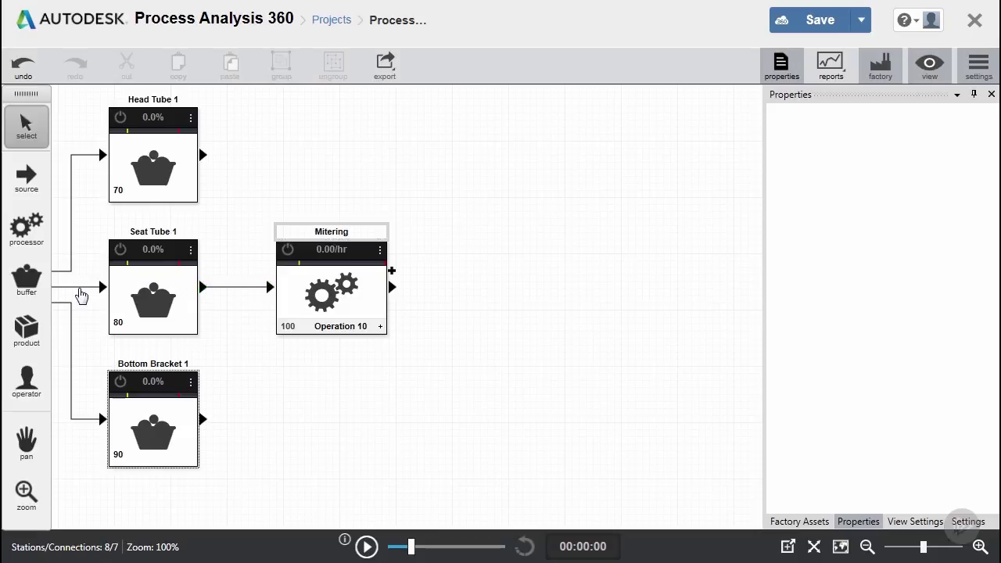
Add a Seat Tube 2 buffer fed by Mitering's output
drag(27, 277, 521, 294)
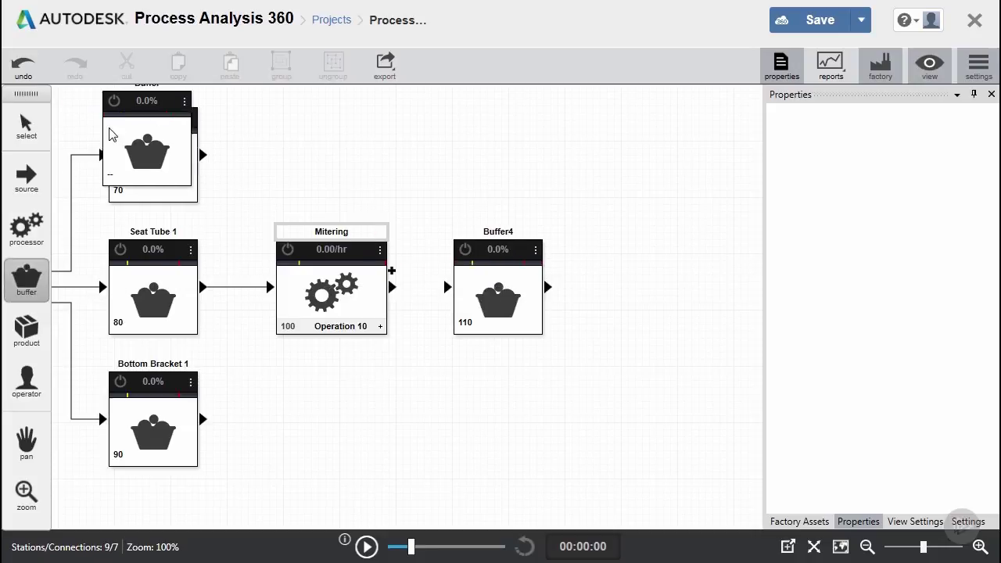
key(Escape)
double_click(501, 232)
text(Seat)
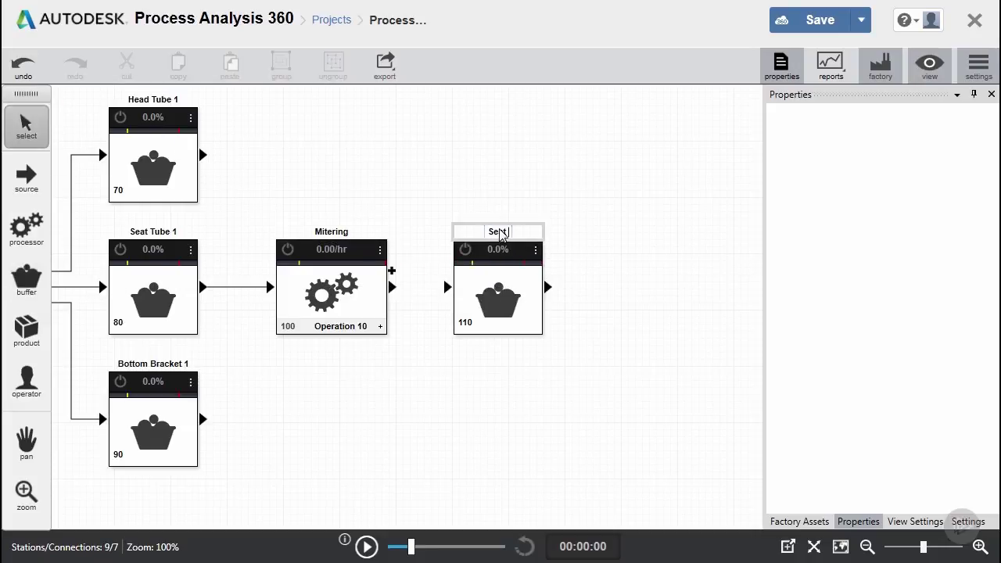
text( Tube 2)
key(Return)
drag(392, 287, 447, 287)
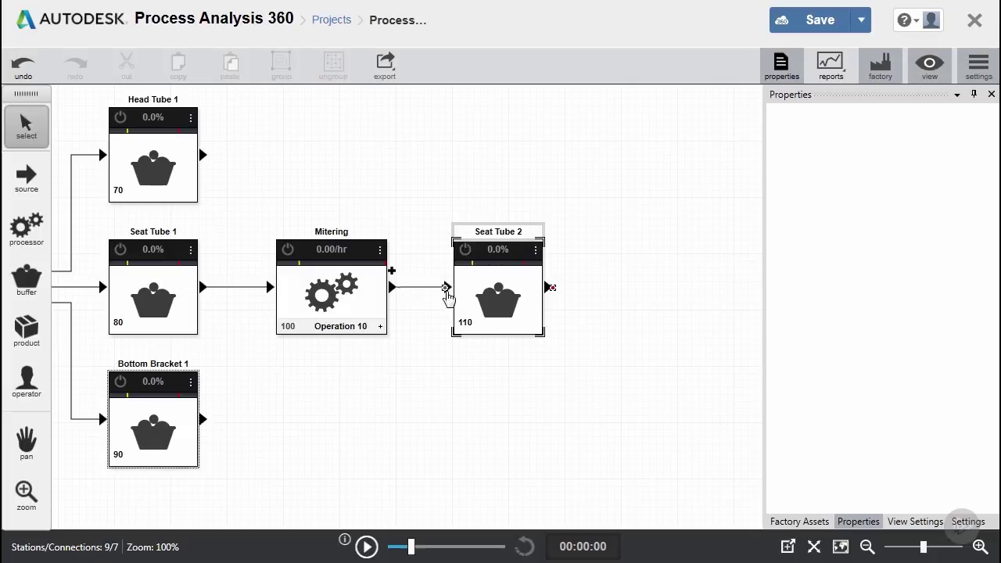
Pan the diagram and place a new processor right of Seat Tube 2
click(26, 442)
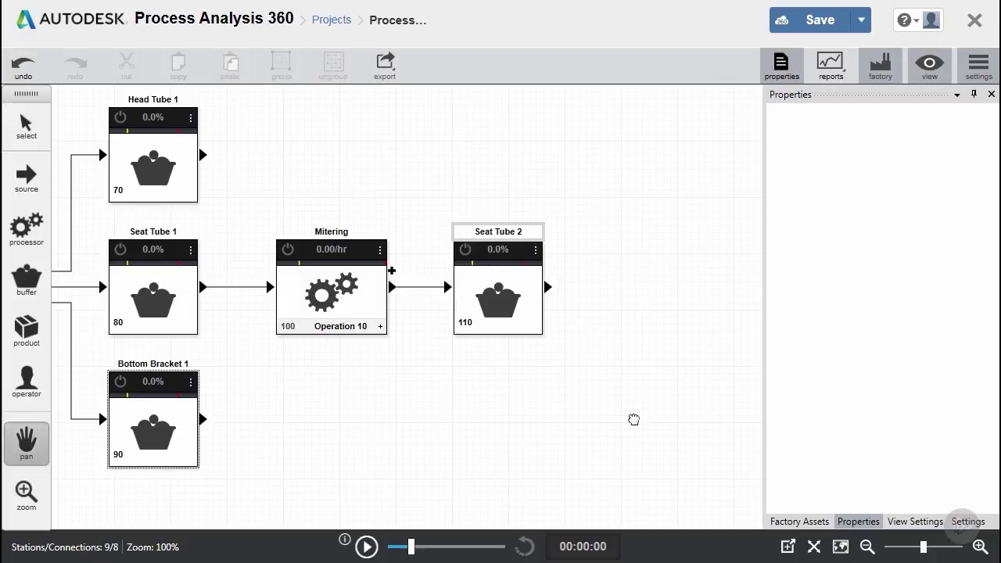
drag(661, 428, 575, 419)
drag(25, 227, 571, 291)
Name the new processor Deburring and give it three operations
double_click(577, 231)
text(Deburring)
key(Return)
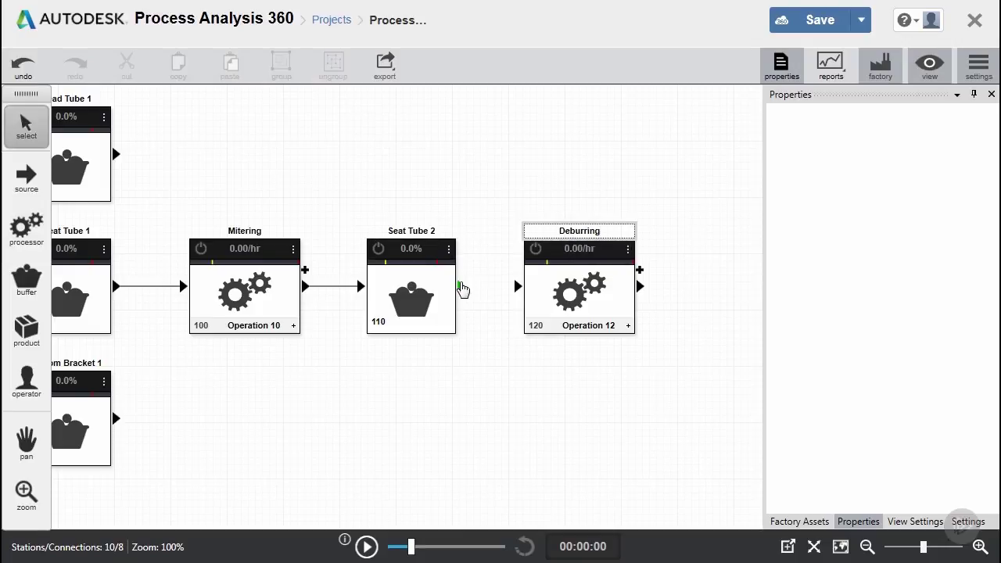
click(640, 269)
click(639, 309)
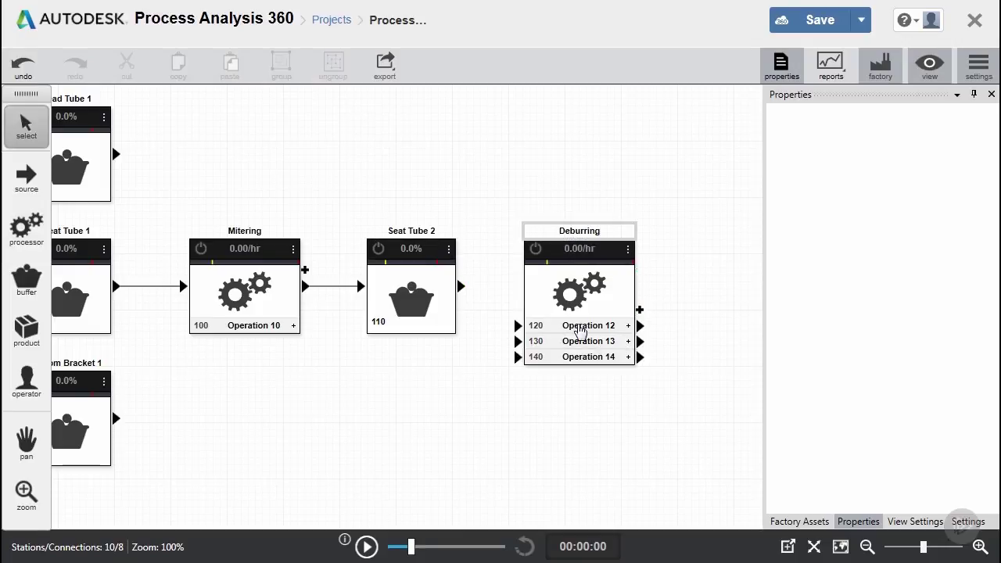
Rename Deburring's operations to Head Tube, Seat Tube and Bottom Bracket
double_click(579, 328)
text(Head Tube)
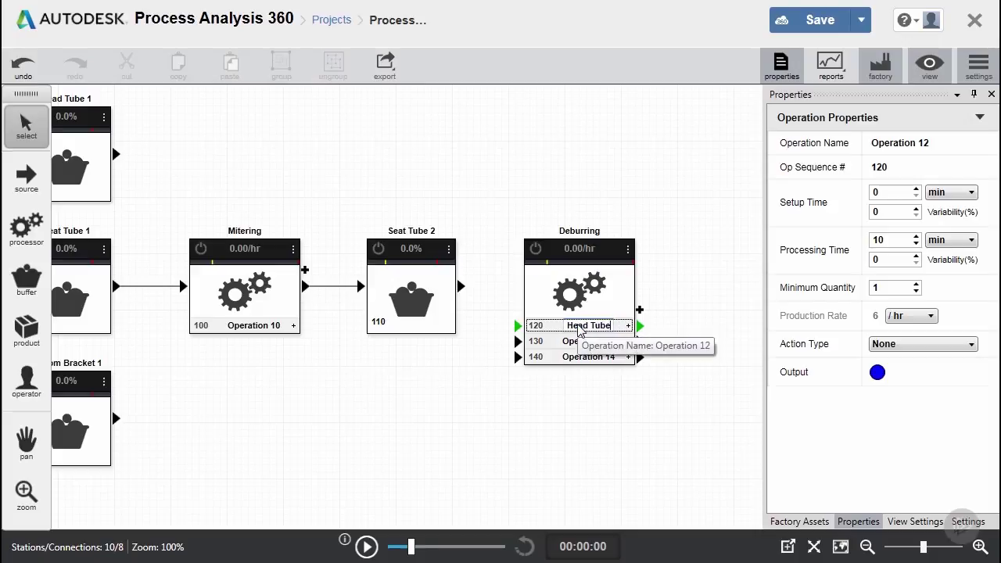
key(Return)
double_click(592, 343)
text(Seat Tube)
key(Return)
click(590, 357)
double_click(591, 357)
text(Bottom Bracket)
key(Return)
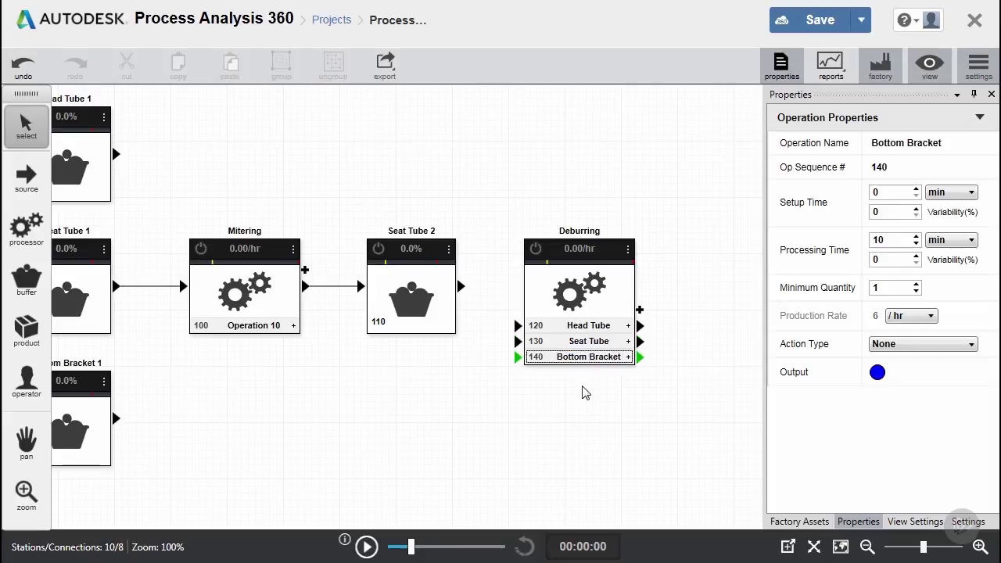
click(582, 391)
Wire Seat Tube 2, Head Tube 1 and Bottom Bracket 1 into their matching Deburring operations
drag(461, 286, 517, 341)
click(593, 293)
drag(593, 293, 597, 237)
click(221, 145)
drag(131, 160, 522, 270)
drag(358, 218, 492, 154)
drag(121, 426, 522, 302)
drag(311, 368, 496, 427)
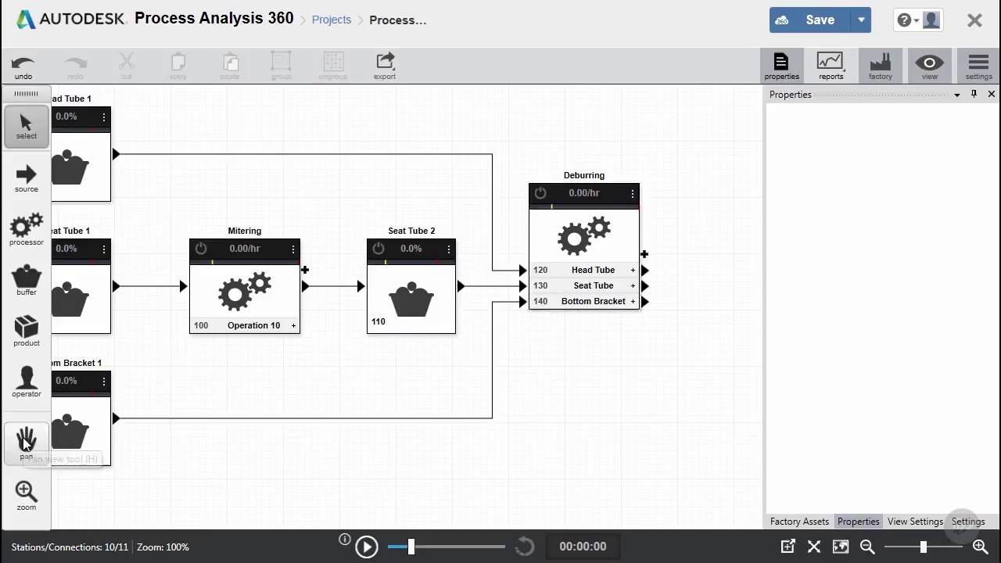
click(26, 443)
drag(603, 415, 433, 398)
Place three buffer stations stacked to the right of Deburring
click(26, 278)
click(537, 192)
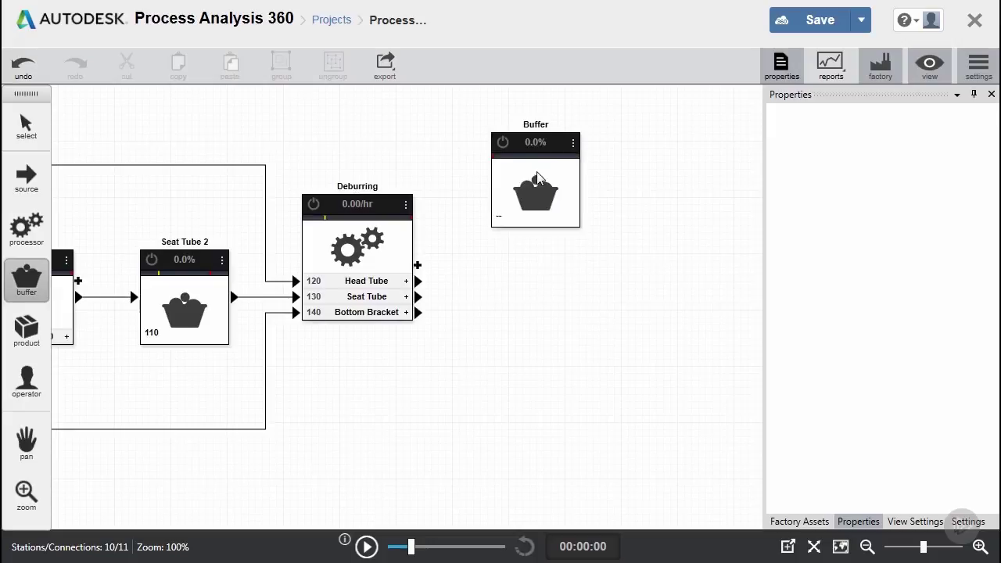
click(541, 157)
click(541, 282)
click(545, 423)
key(Escape)
Rename the new buffers Head Tube 3, Seat Tube 3 and Bottom Bracket 3
double_click(541, 101)
text(Head Tube 3)
double_click(545, 227)
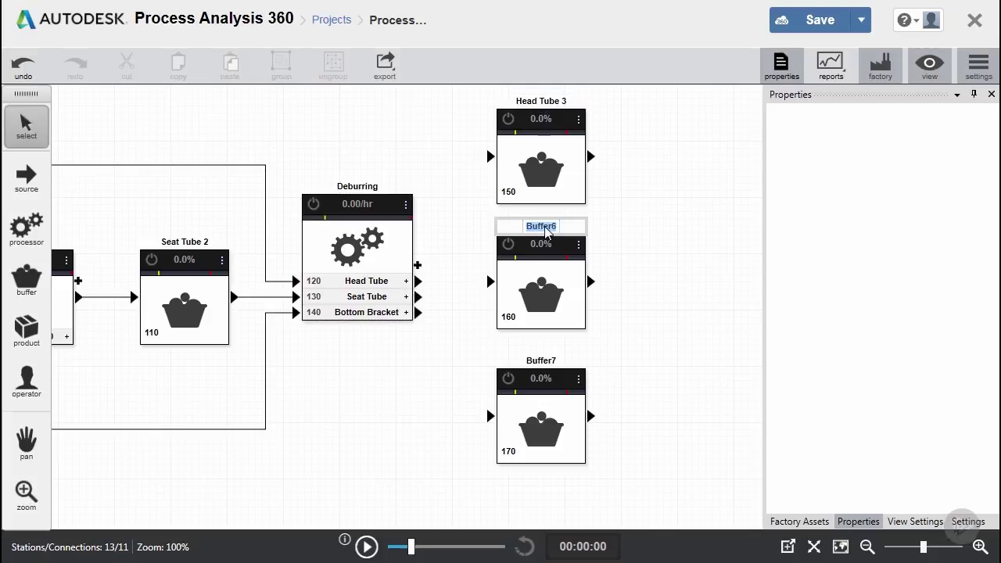
text(Seat Tube 3)
double_click(541, 360)
text(Bottom Bracket 3)
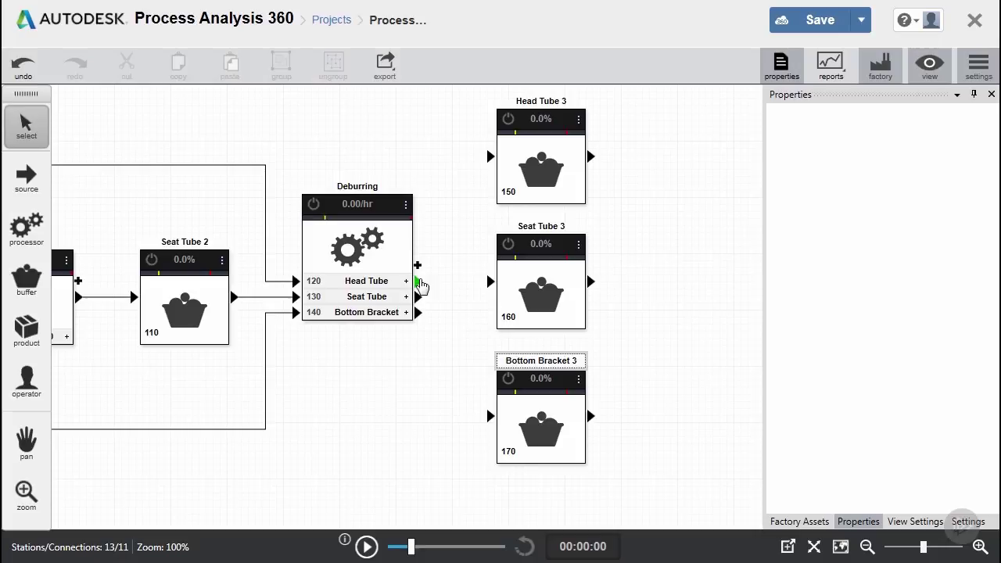
Connect Deburring's Head Tube and Seat Tube outputs to their buffers, aligning and squaring the links
drag(418, 281, 490, 281)
drag(419, 312, 461, 313)
mouse_move(552, 292)
mouse_down()
mouse_move(537, 290)
mouse_move(542, 306)
mouse_up()
drag(541, 397, 538, 410)
click(460, 425)
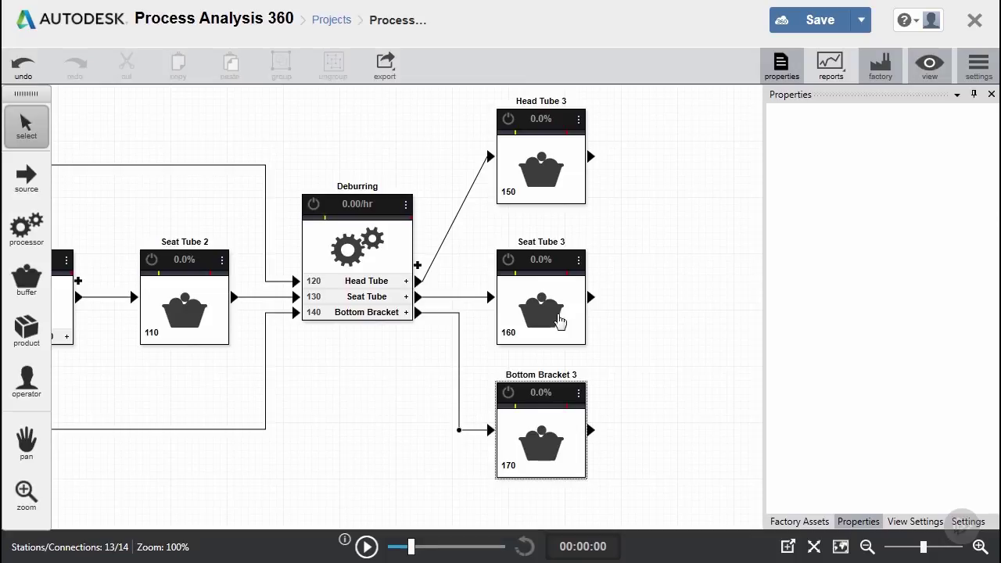
drag(472, 200, 459, 156)
drag(441, 215, 459, 283)
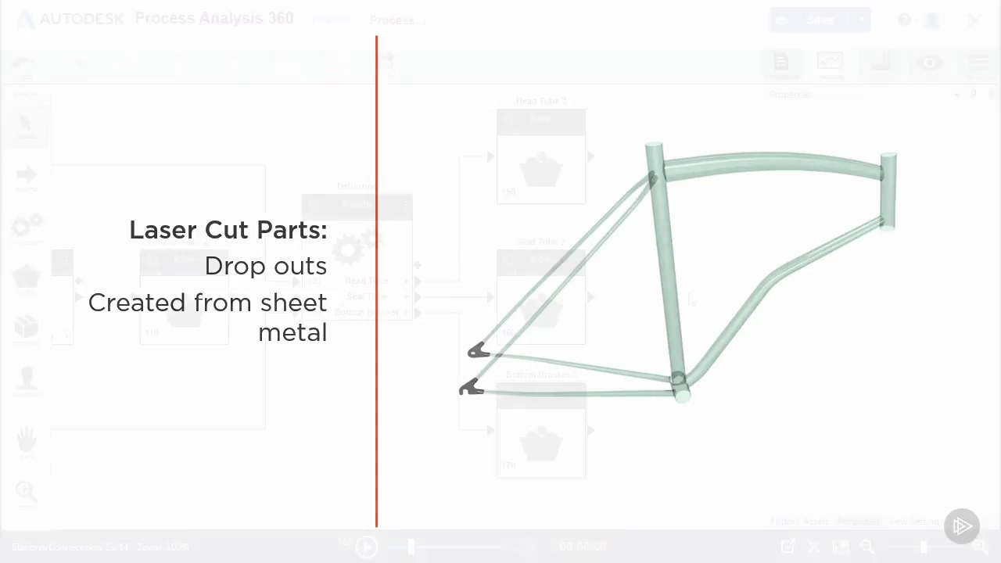
Move the Sheet Metal source further down the canvas
click(26, 443)
mouse_move(329, 364)
mouse_down()
mouse_move(618, 236)
mouse_move(789, 118)
mouse_up()
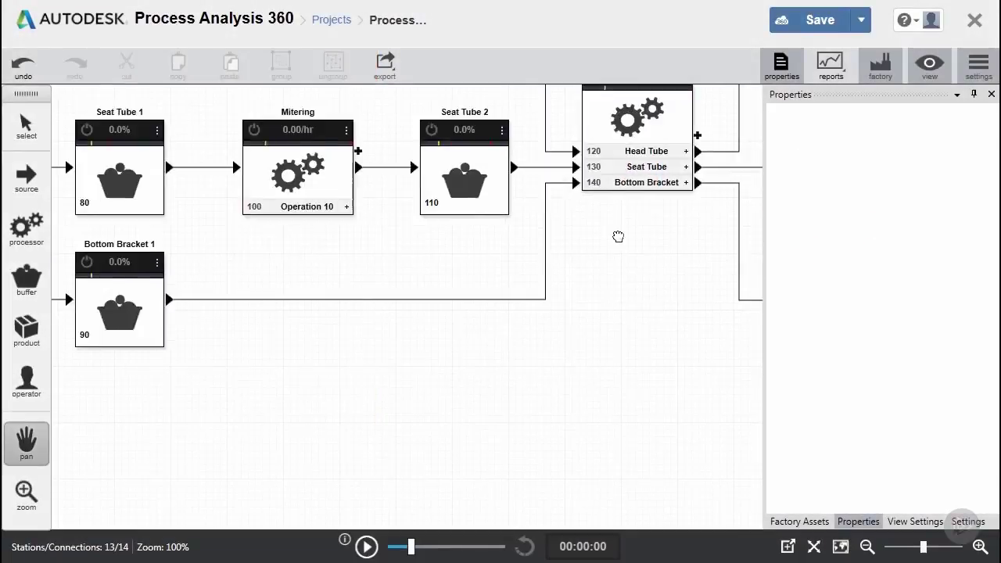
mouse_move(217, 325)
mouse_down()
mouse_move(563, 414)
mouse_move(581, 357)
mouse_up()
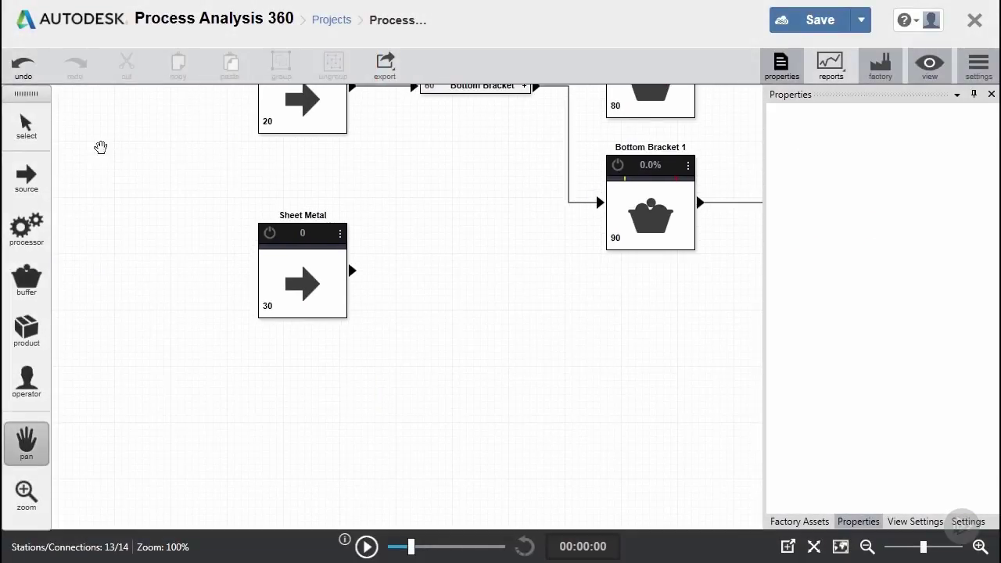
click(26, 125)
drag(302, 264, 311, 357)
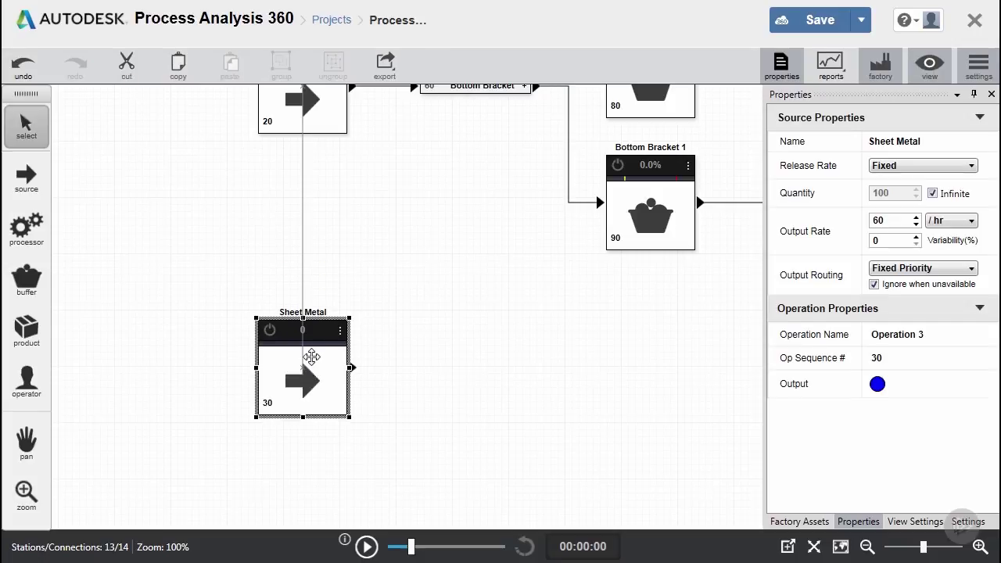
click(511, 362)
click(26, 444)
drag(653, 443, 509, 469)
Add a Laser Cutting processor fed by Sheet Metal, with a new buffer to its right
click(26, 227)
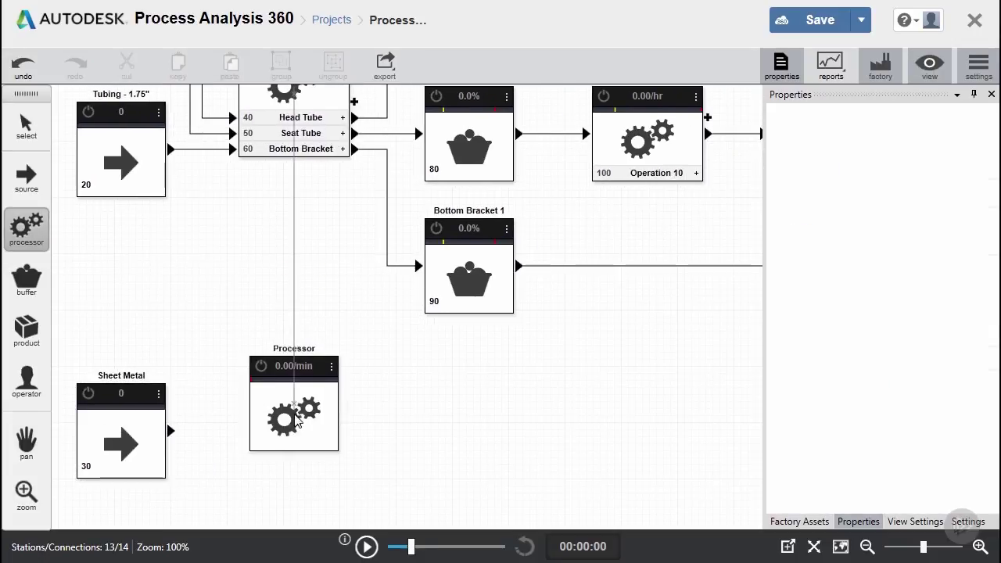
click(297, 451)
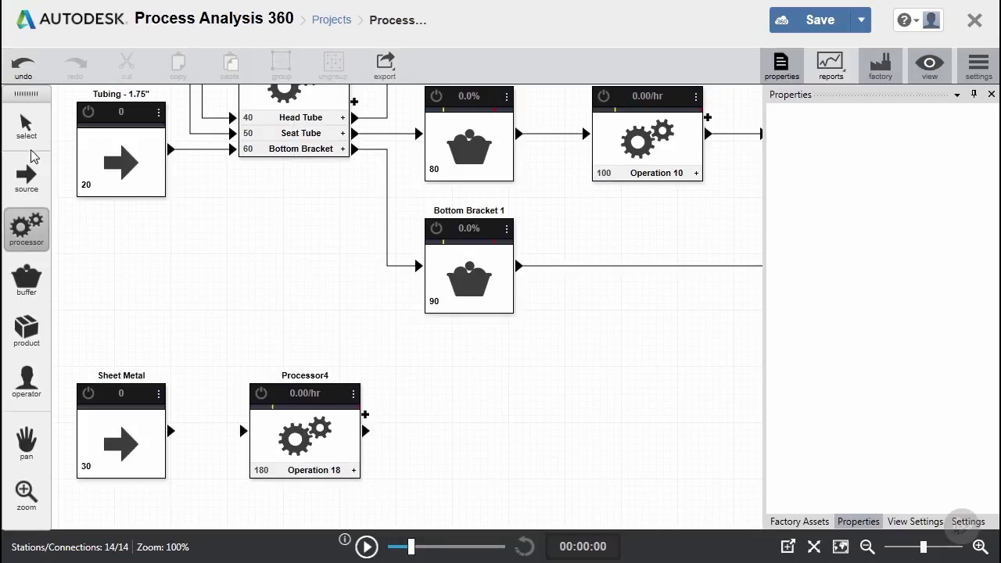
click(26, 125)
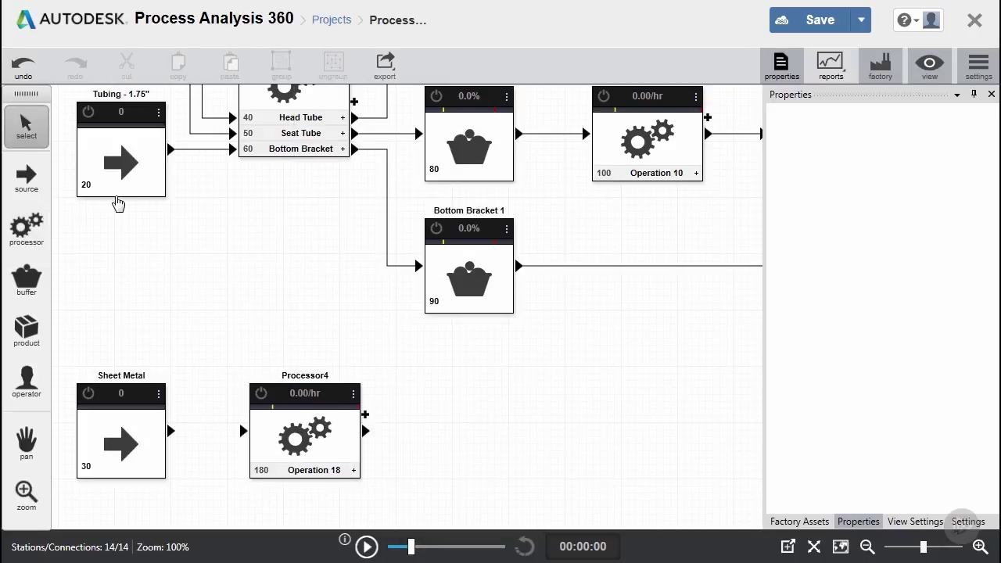
double_click(312, 376)
text(Laser Cutting)
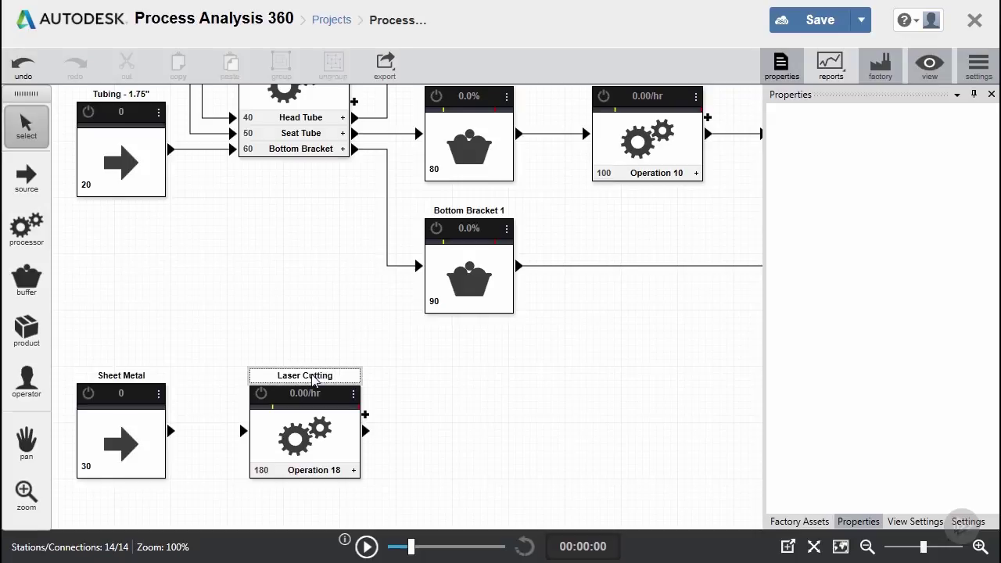
drag(170, 431, 242, 435)
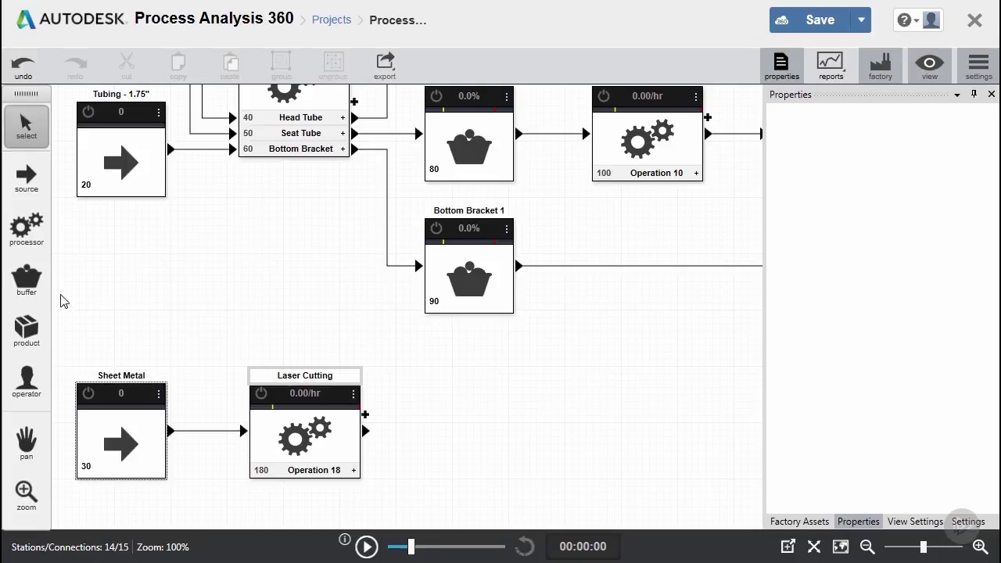
click(27, 280)
click(469, 422)
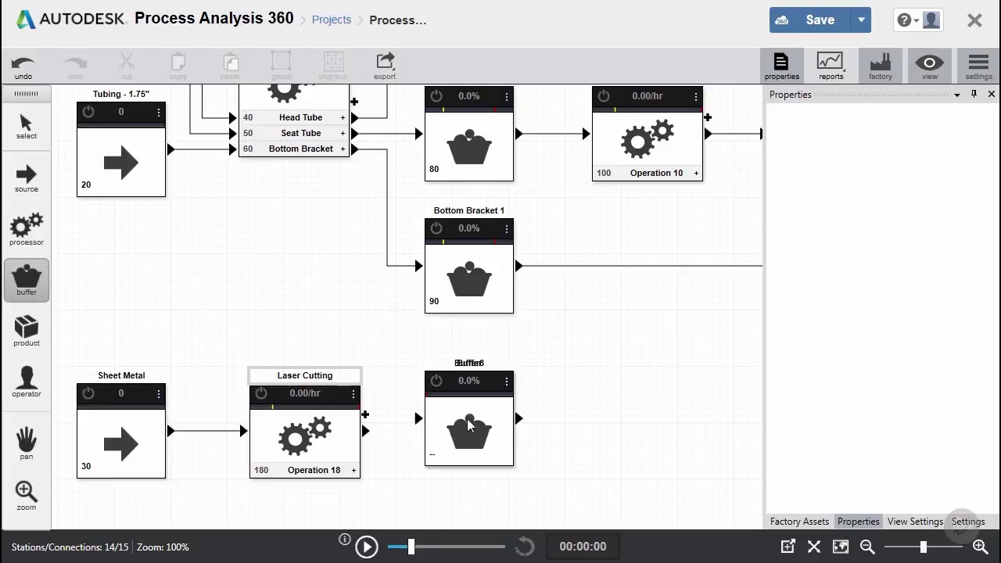
Add a second buffer below the first and name them Left Dropout 1 and Right Dropout 1
click(26, 442)
drag(603, 435, 598, 292)
click(26, 280)
click(467, 429)
click(27, 123)
double_click(463, 221)
text(Left Dropout 1)
key(Return)
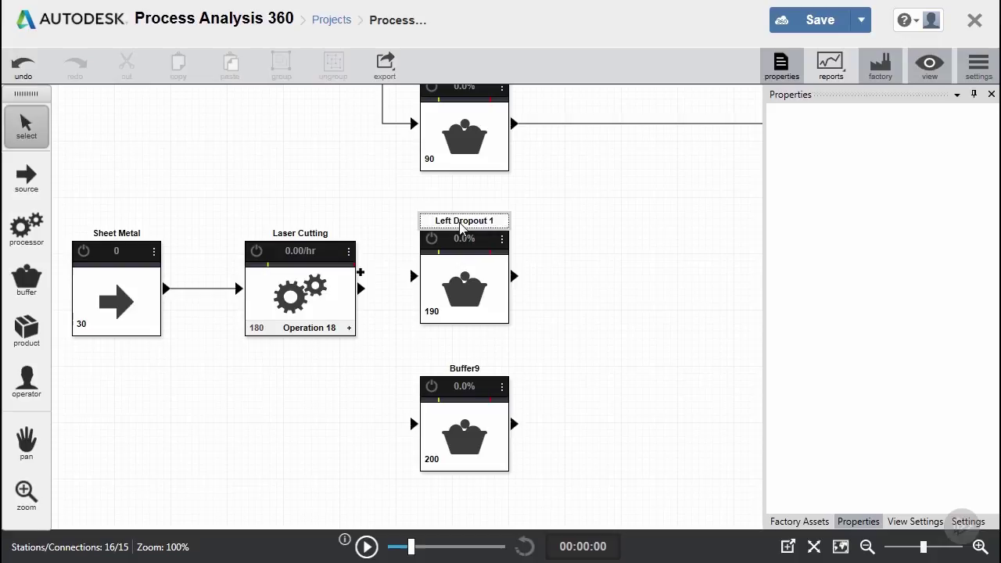
double_click(474, 368)
text(Right D)
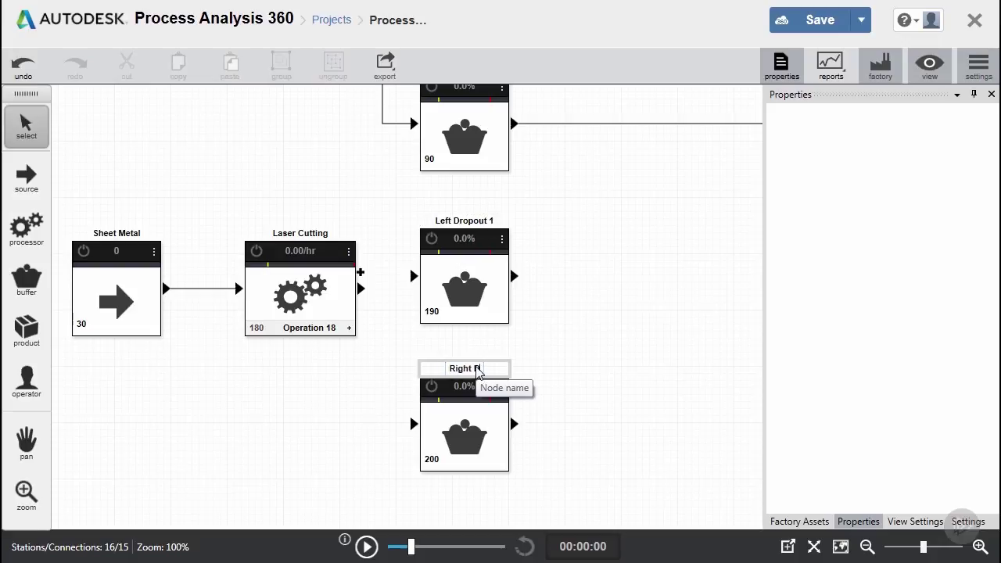
text(ropout 1)
key(Return)
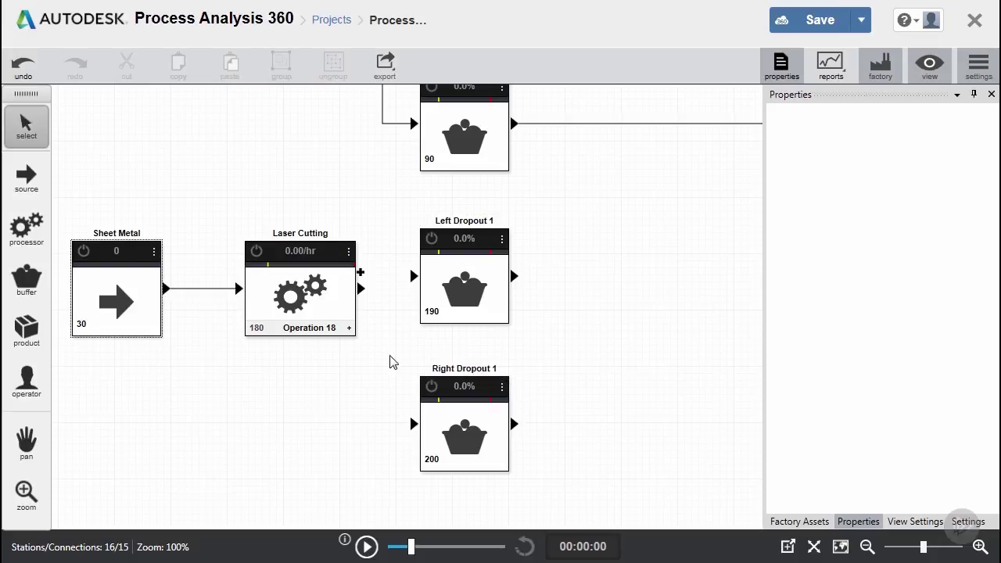
Connect Laser Cutting to both dropout buffers, routing the Right Dropout 1 link at right angles
drag(361, 289, 467, 302)
click(466, 290)
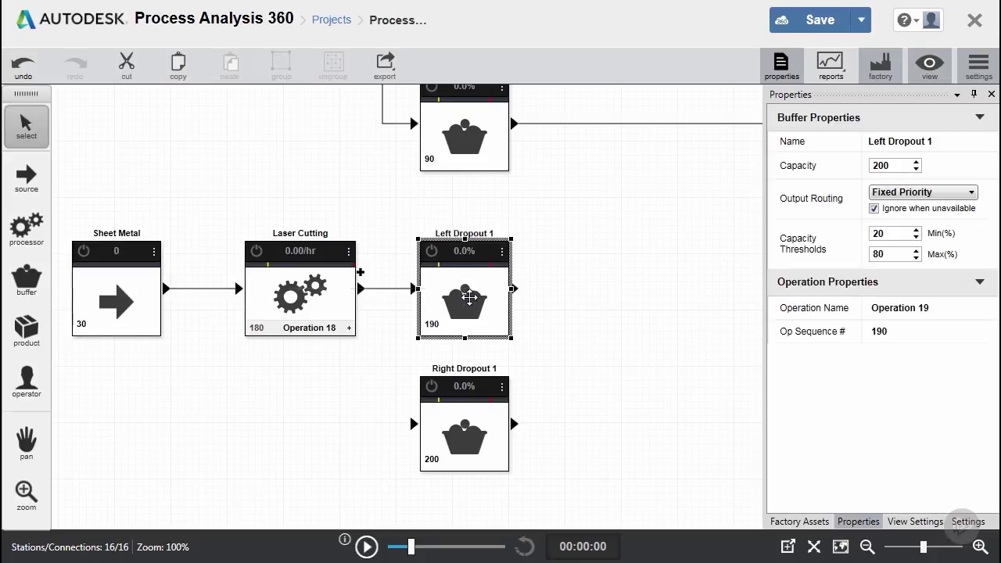
drag(364, 291, 412, 424)
click(395, 381)
drag(391, 294, 388, 288)
drag(399, 357, 388, 424)
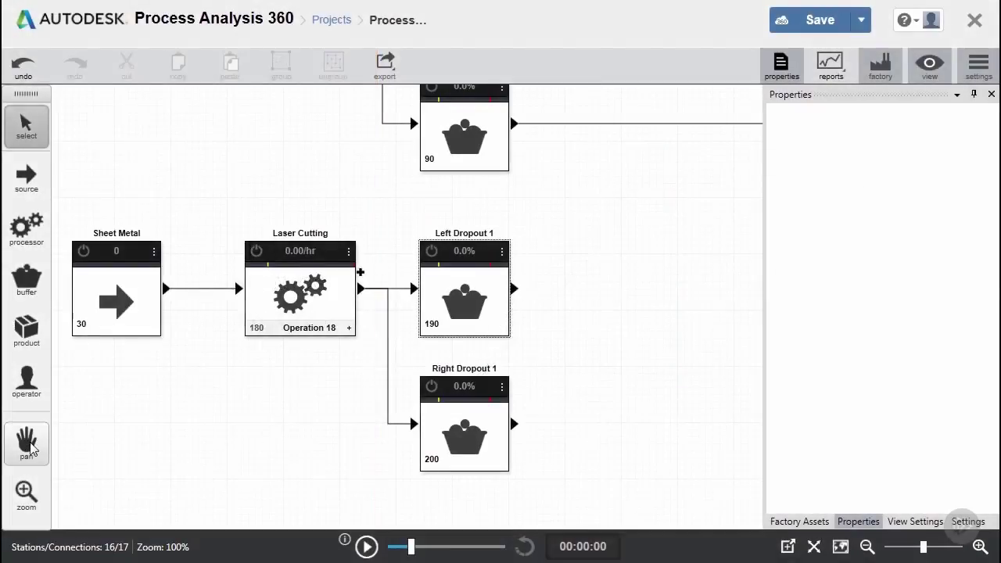
Place four source stations in a row below the dropouts
click(26, 442)
drag(599, 425, 99, 201)
click(26, 178)
click(270, 422)
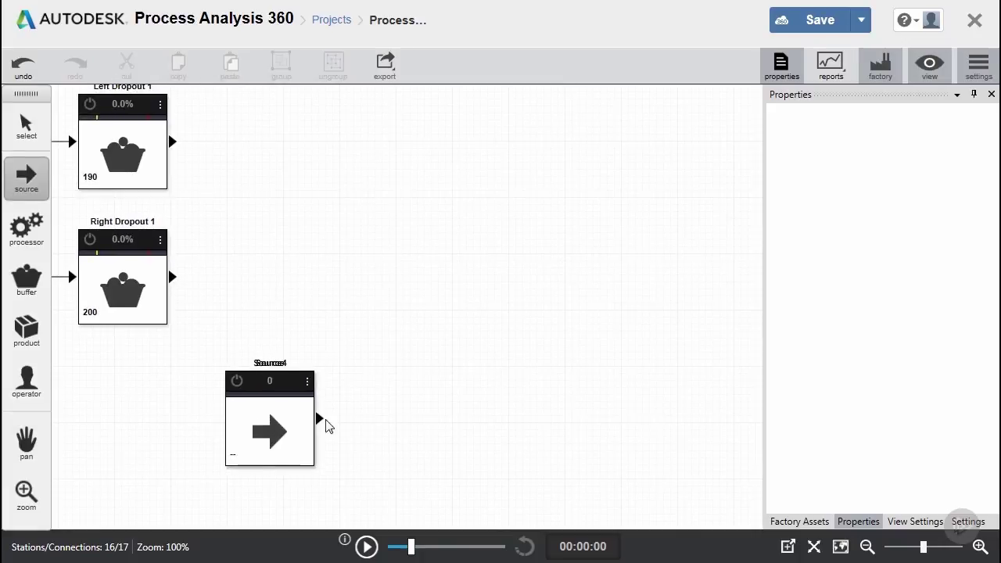
click(454, 422)
click(643, 422)
key(h)
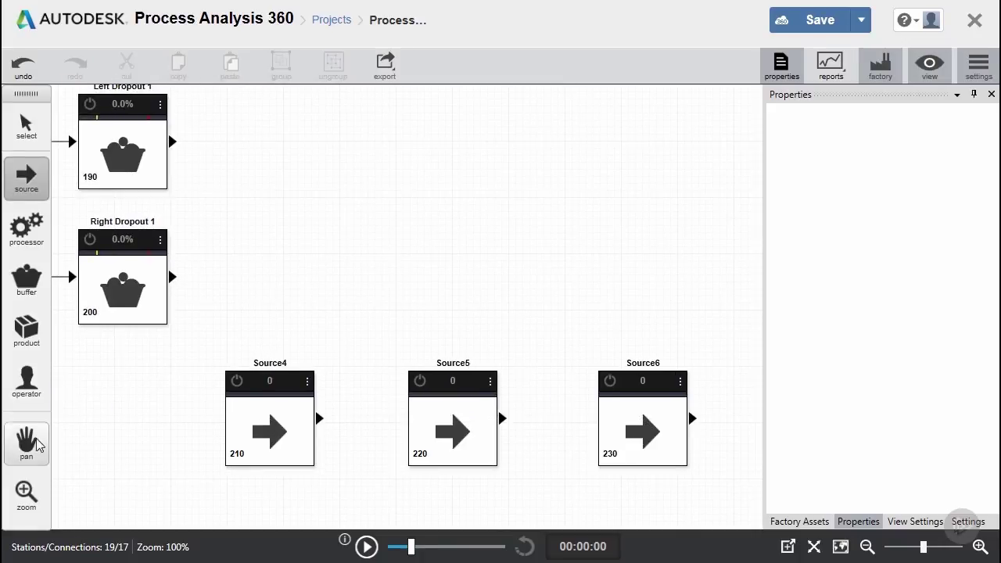
drag(716, 463, 608, 462)
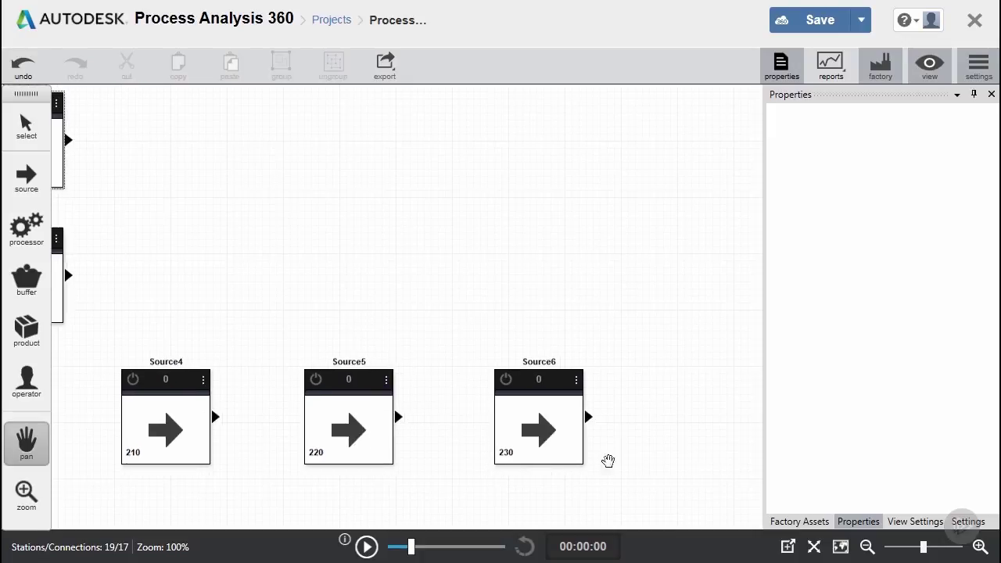
click(26, 178)
click(723, 423)
click(26, 125)
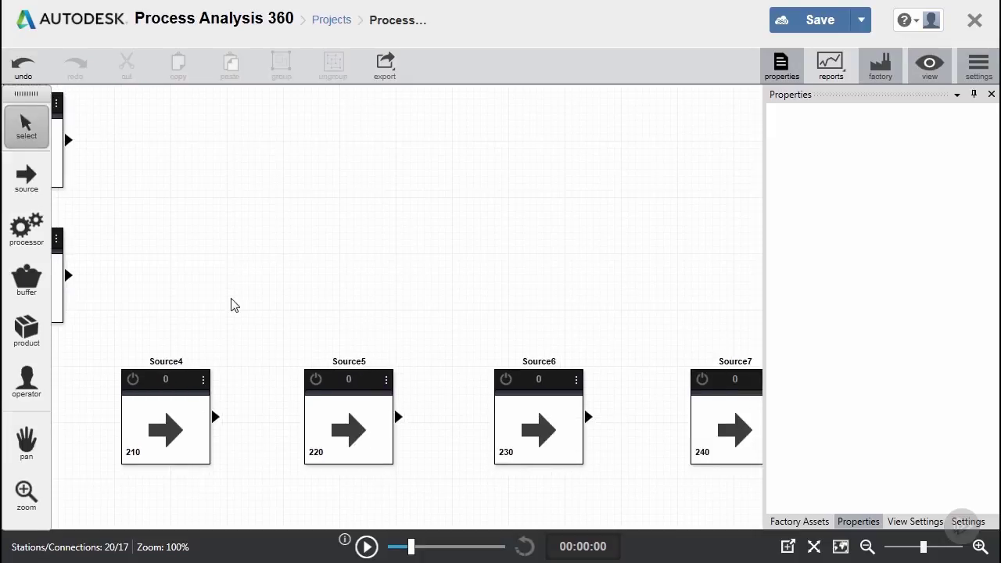
Name the sources Top Tube Casting, Down Tube Casting, Chainstay Casting and Seatstay Casting
double_click(182, 361)
text(Top Tube Casting)
key(Return)
double_click(348, 361)
text(Down Tube Casting)
key(Return)
double_click(538, 361)
text(Chainstay Casting)
double_click(718, 360)
text(Seatstay Casting)
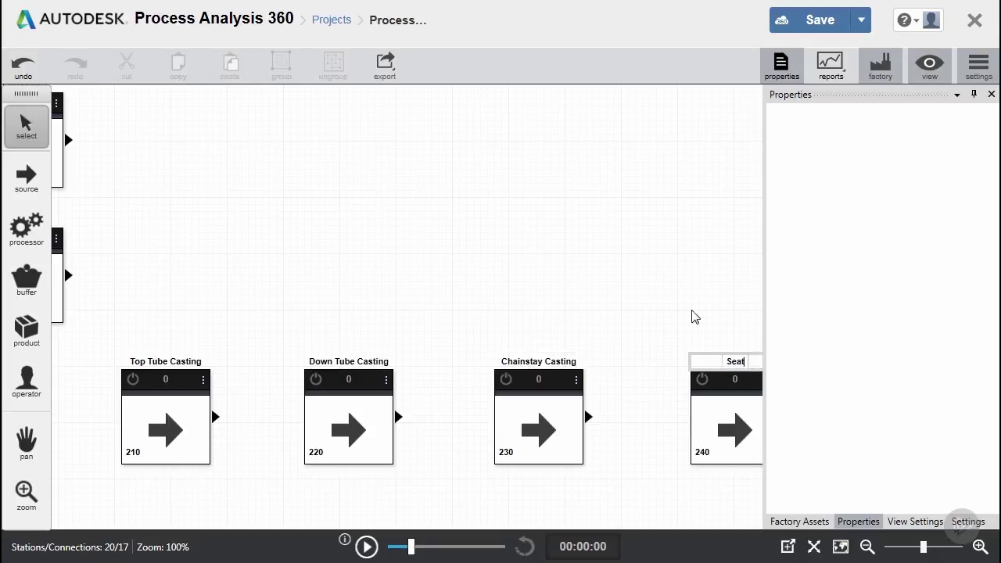
key(Return)
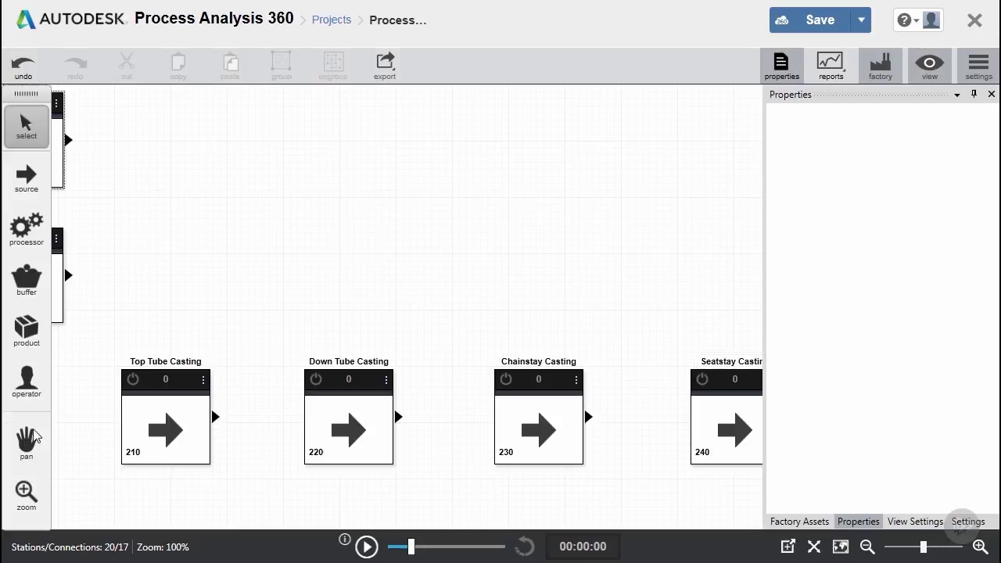
scroll(304, 284, down, 2)
Line up Seatstay Casting and Chainstay Casting under Bottom Bracket 3
key(h)
drag(519, 299, 484, 356)
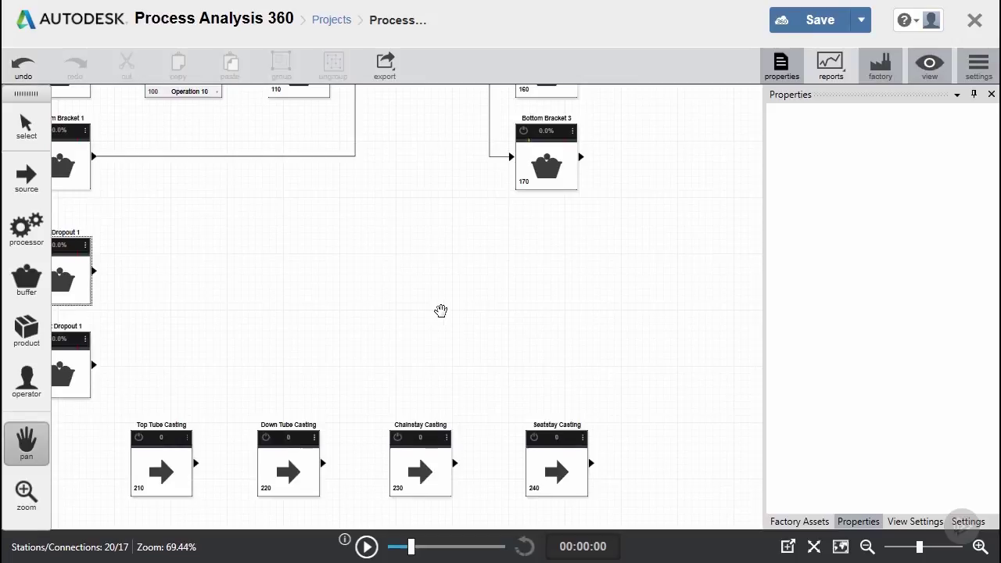
key(v)
drag(559, 465, 546, 464)
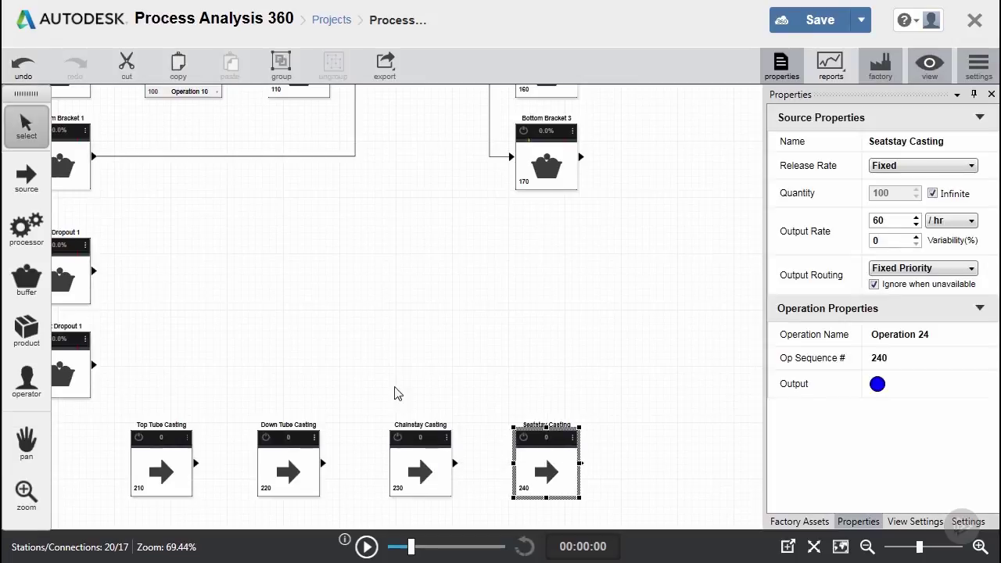
drag(429, 460, 425, 458)
click(419, 396)
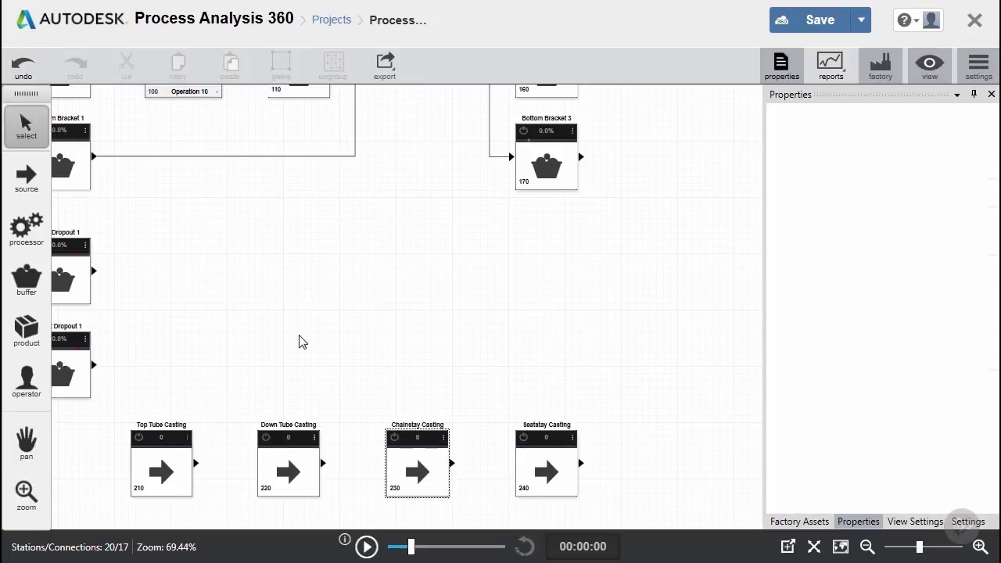
Add a processor named Welding Station beside Bottom Bracket 3
click(29, 442)
drag(628, 368, 424, 373)
drag(26, 226, 388, 248)
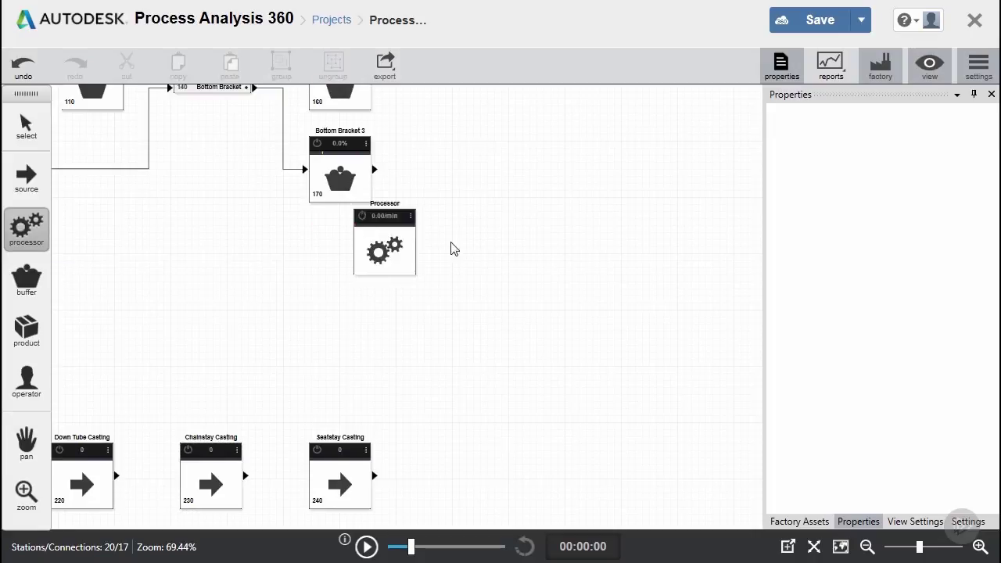
click(487, 249)
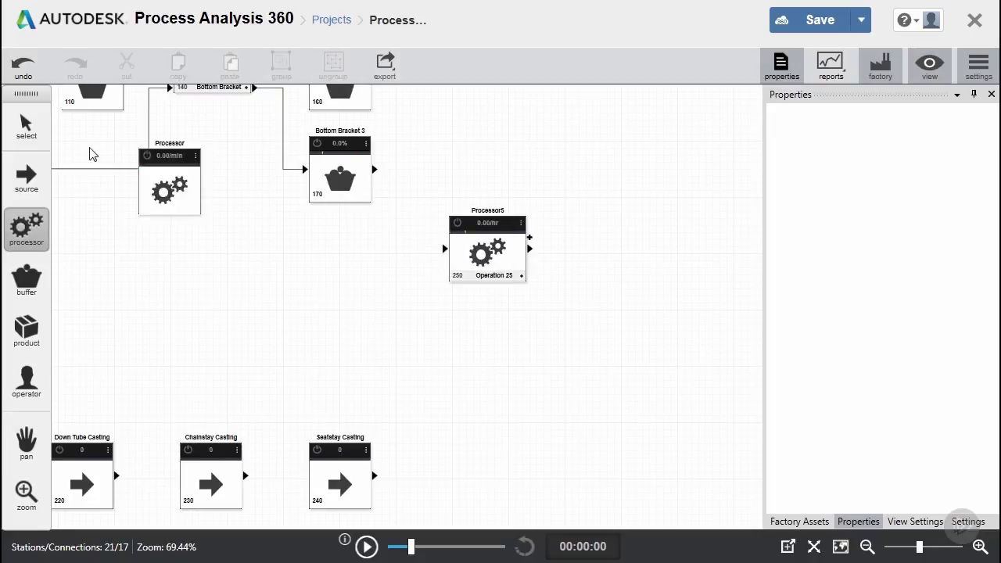
key(Escape)
double_click(485, 211)
text(Welding Station)
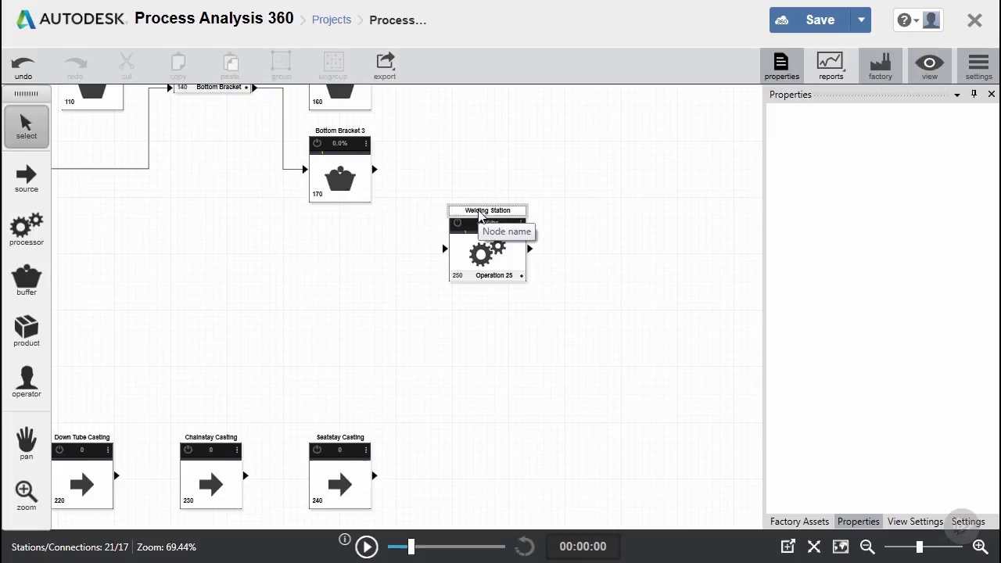
key(Tab)
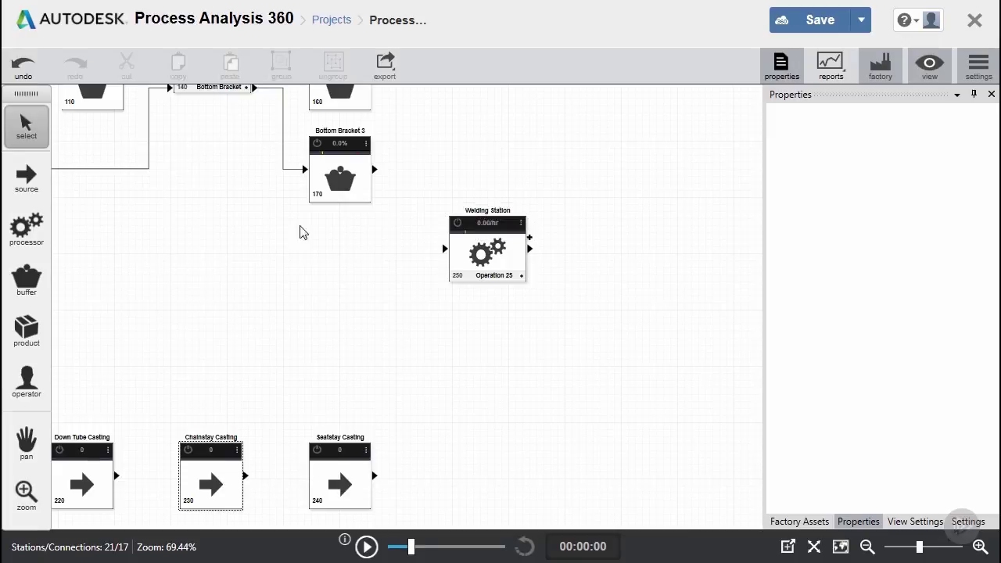
Add an end product named Welded Frame to the right of Welding Station
click(26, 332)
click(620, 254)
mouse_move(620, 254)
mouse_down()
mouse_move(629, 256)
mouse_move(618, 258)
mouse_up()
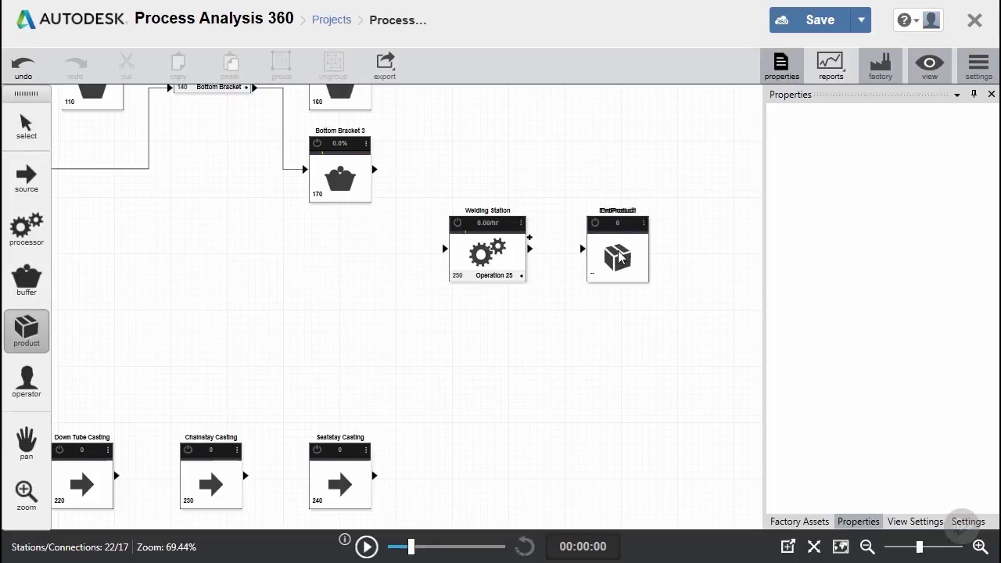
click(26, 126)
text(Welded Frame)
key(Tab)
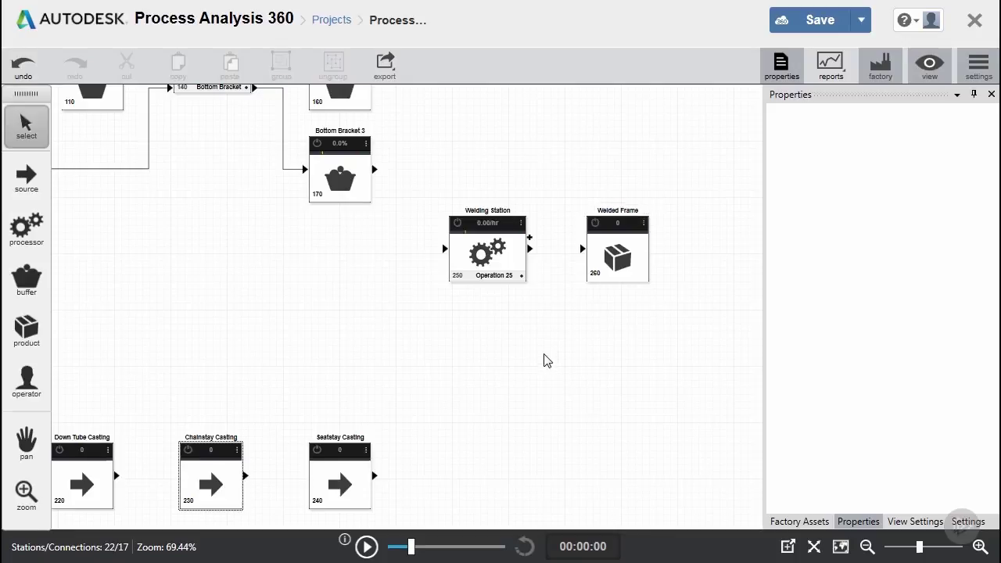
Link Welding Station to Welded Frame and feed it from Seatstay, Chainstay and Down Tube Casting
drag(569, 255, 584, 250)
mouse_move(376, 477)
mouse_down()
mouse_move(429, 268)
mouse_move(444, 248)
mouse_up()
drag(245, 477, 444, 248)
drag(116, 475, 444, 249)
Feed Top Tube Casting, Right Dropout 1, Left Dropout 1 and Bottom Bracket 3 into Welding Station
click(26, 441)
drag(196, 328, 453, 345)
click(40, 139)
mouse_move(237, 496)
mouse_down()
mouse_move(378, 396)
mouse_move(697, 276)
mouse_move(692, 270)
mouse_up()
drag(134, 398, 692, 270)
drag(136, 310, 692, 271)
drag(649, 226, 692, 270)
Feed Seat Tube 3 and Head Tube 3 into Welding Station and square their and Bottom Bracket 3's connectors
click(27, 442)
drag(646, 208, 435, 320)
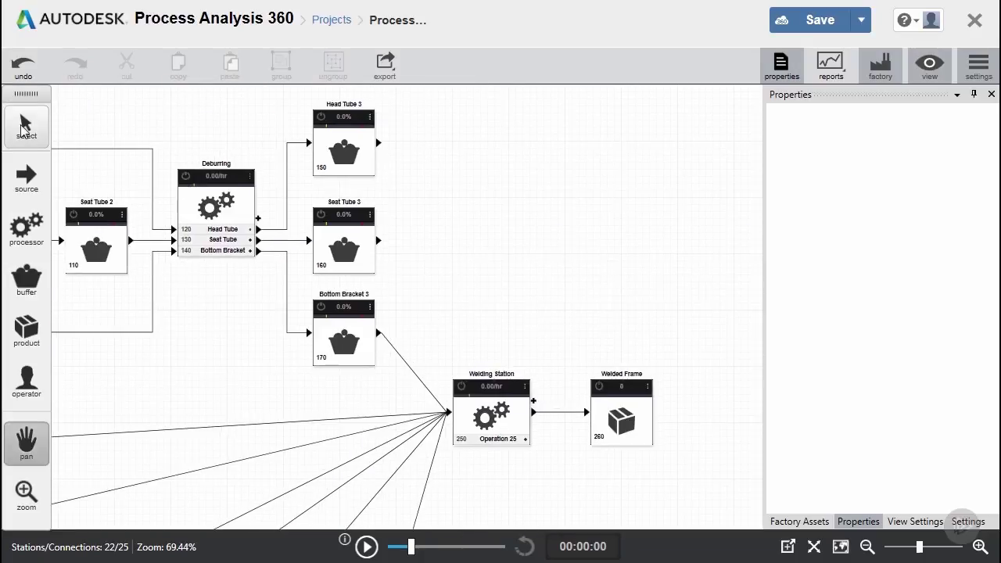
click(27, 126)
drag(380, 240, 451, 412)
drag(378, 143, 419, 419)
drag(421, 168, 417, 143)
drag(402, 301, 417, 240)
drag(410, 366, 427, 387)
Route the four casting connectors and both dropout connectors at right angles
click(15, 450)
drag(241, 396, 426, 193)
click(26, 125)
drag(608, 282, 590, 447)
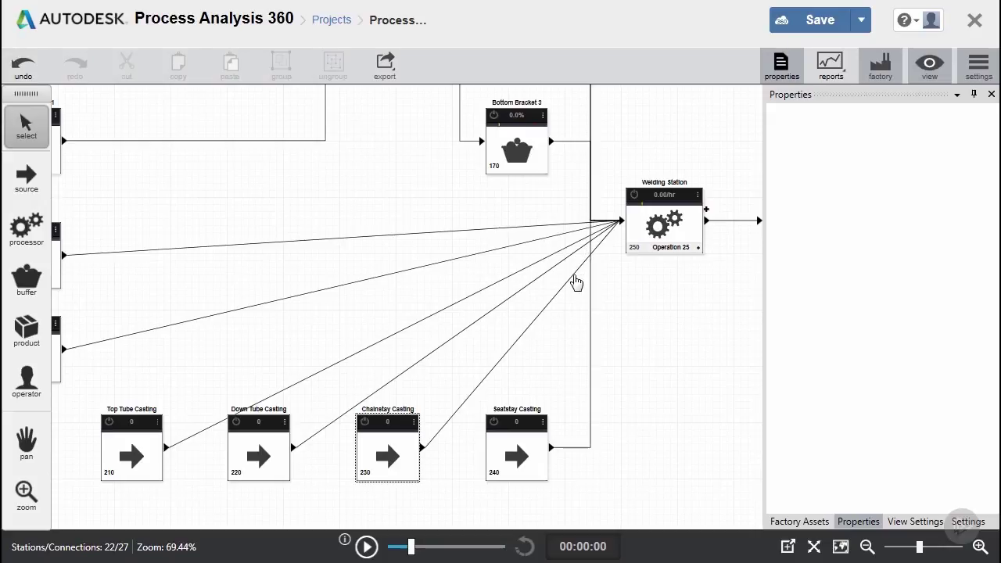
drag(474, 405, 462, 226)
drag(331, 422, 329, 223)
drag(208, 431, 208, 230)
click(26, 442)
drag(336, 378, 485, 430)
click(26, 127)
drag(274, 390, 279, 277)
drag(248, 313, 247, 274)
Zoom out to about 48% and center the full 22-station layout ending in Welded Frame
scroll(257, 345, down, 1)
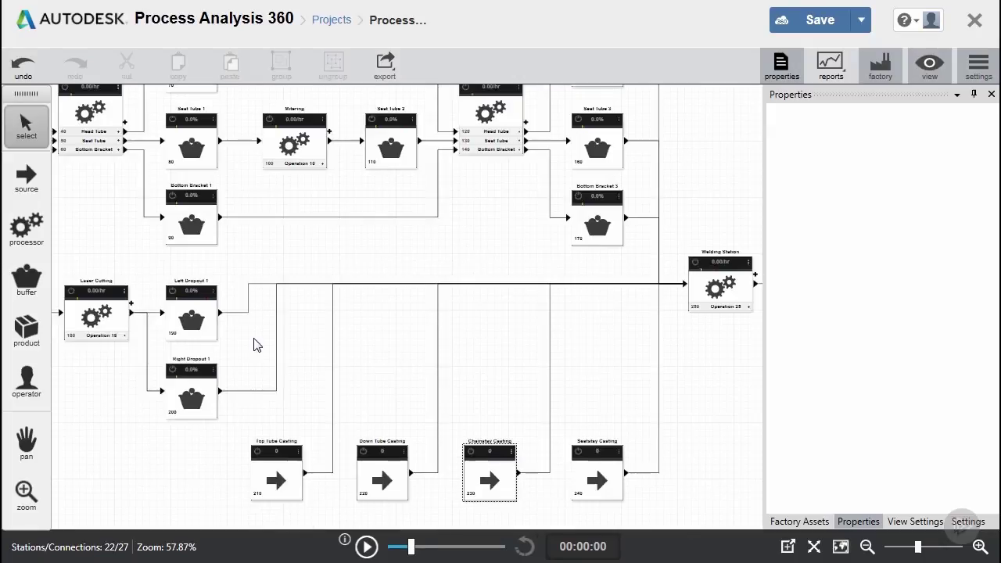
scroll(257, 345, down, 1)
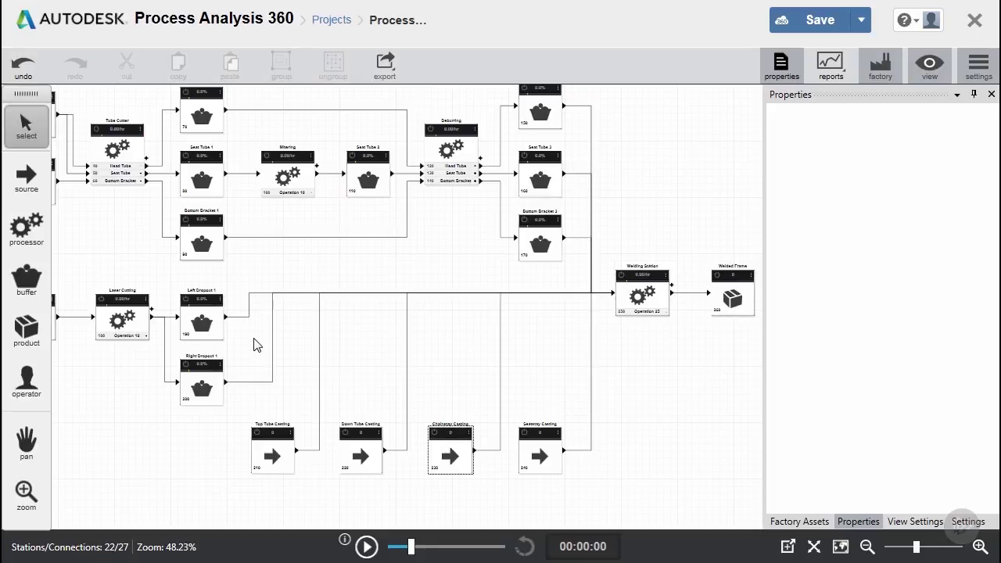
click(27, 442)
drag(643, 395, 675, 433)
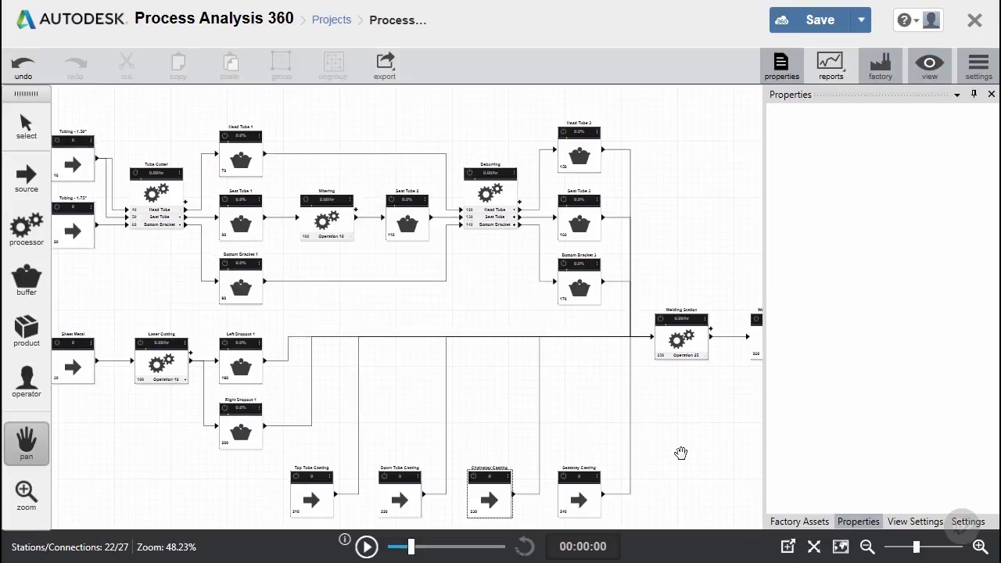